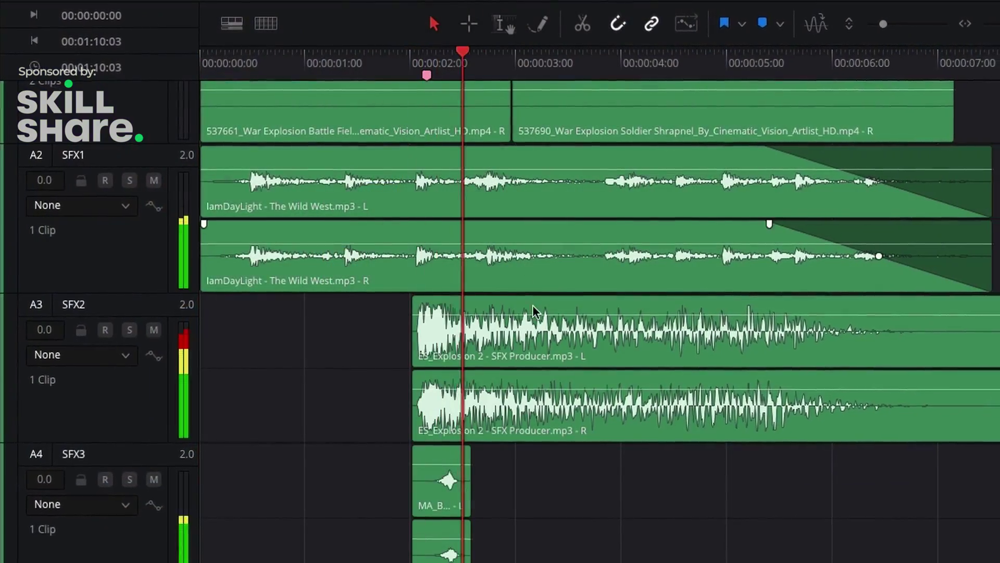
{"action": "key", "text": "Delete"}
{"action": "left_click_drag", "start_coordinate": [431, 357], "coordinate": [414, 359]}
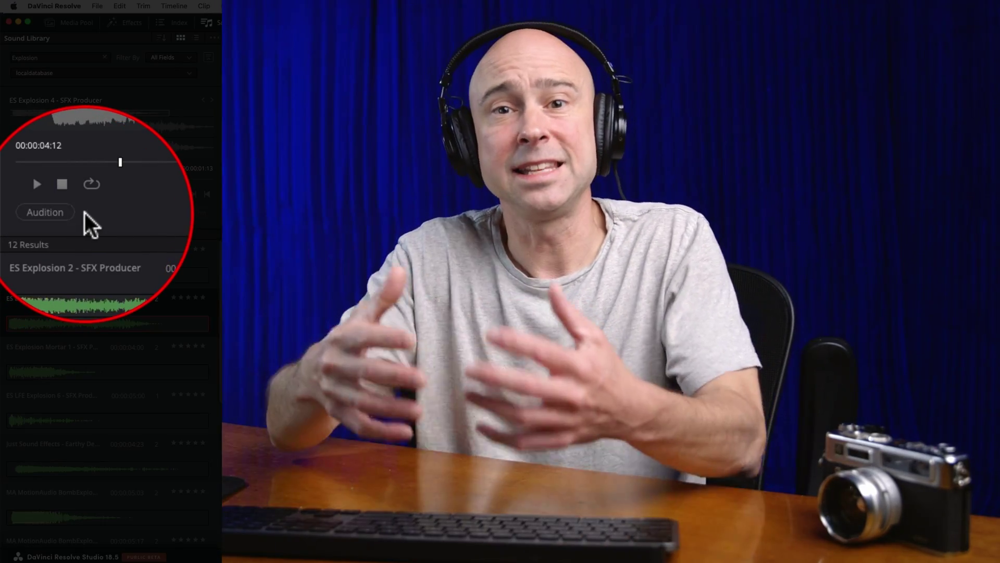
{"action": "left_click", "coordinate": [61, 213]}
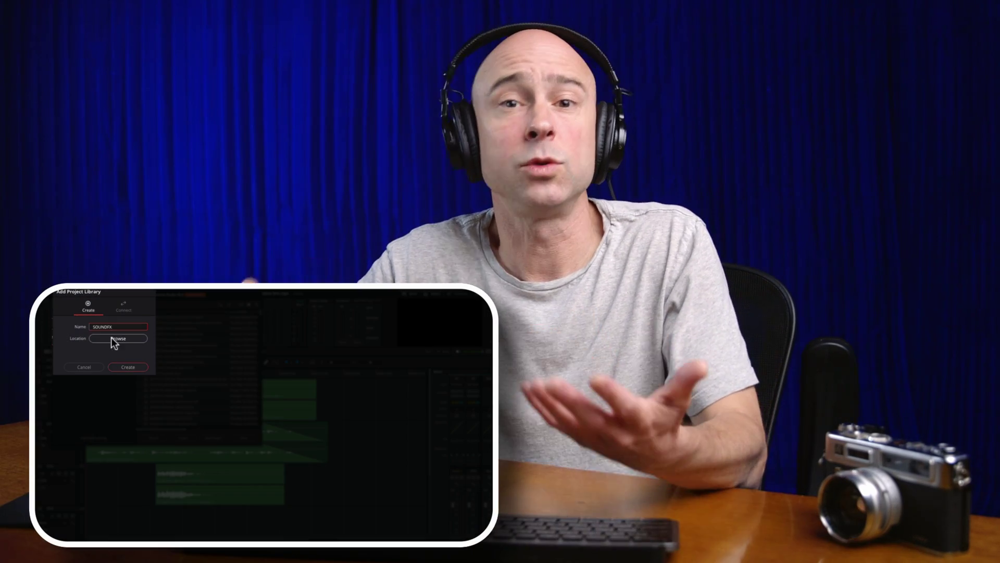
{"action": "left_click", "coordinate": [114, 339]}
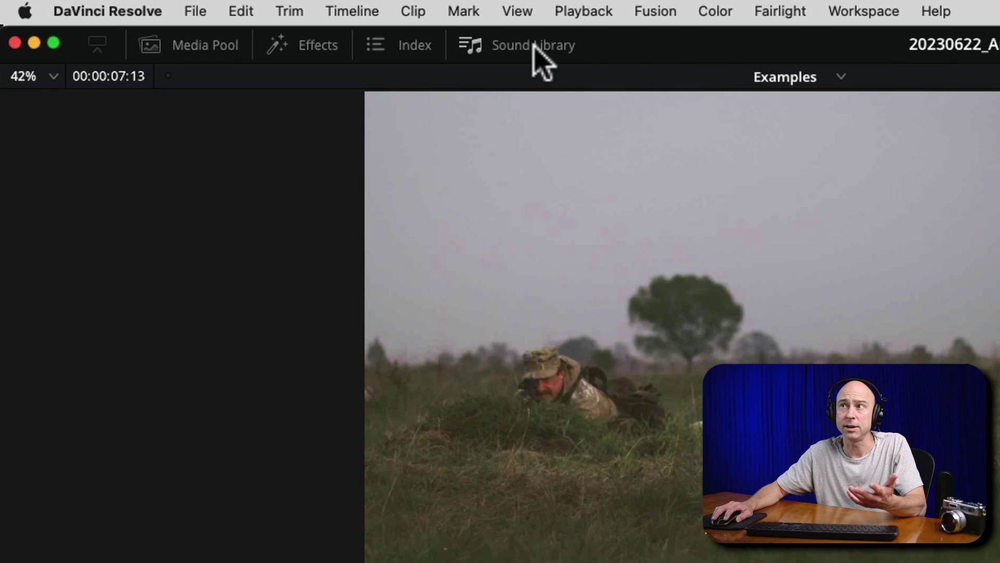
{"action": "left_click", "coordinate": [264, 23]}
{"action": "left_click", "coordinate": [264, 23]}
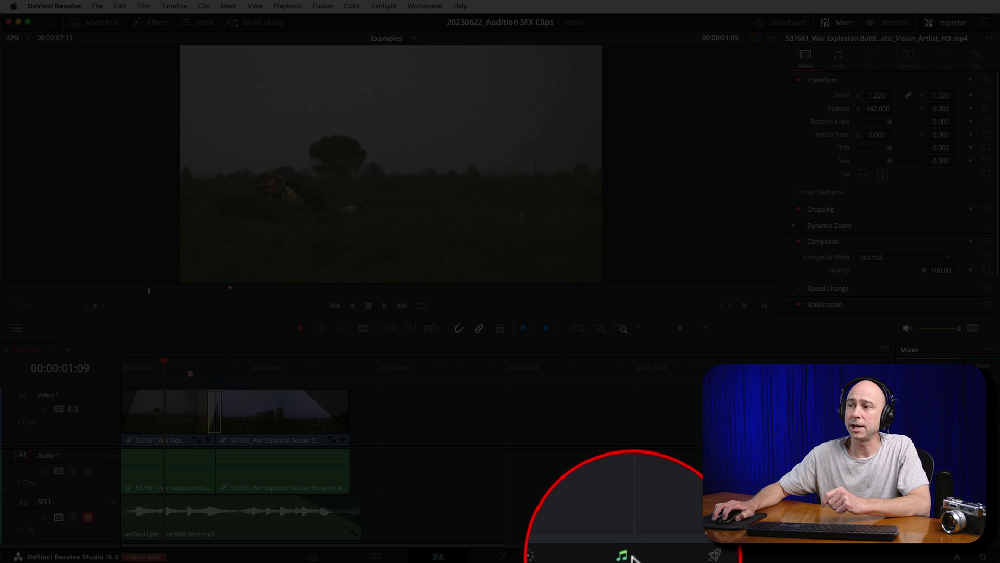
Switch to the Fairlight page and place the playhead near the start of the first clip
{"action": "left_click", "coordinate": [624, 556]}
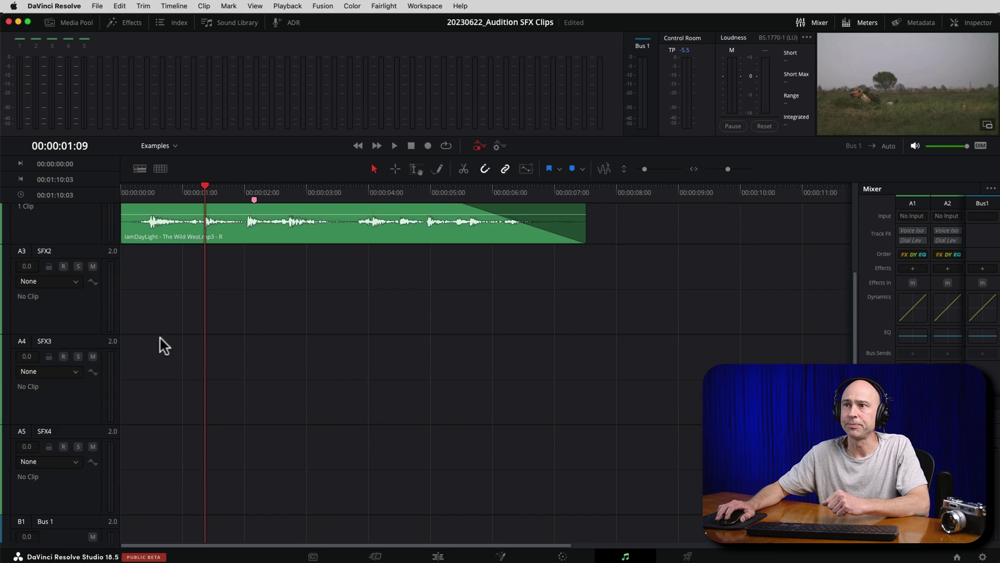
{"action": "scroll", "coordinate": [159, 337], "scroll_direction": "up", "scroll_amount": 5}
{"action": "left_click", "coordinate": [132, 192]}
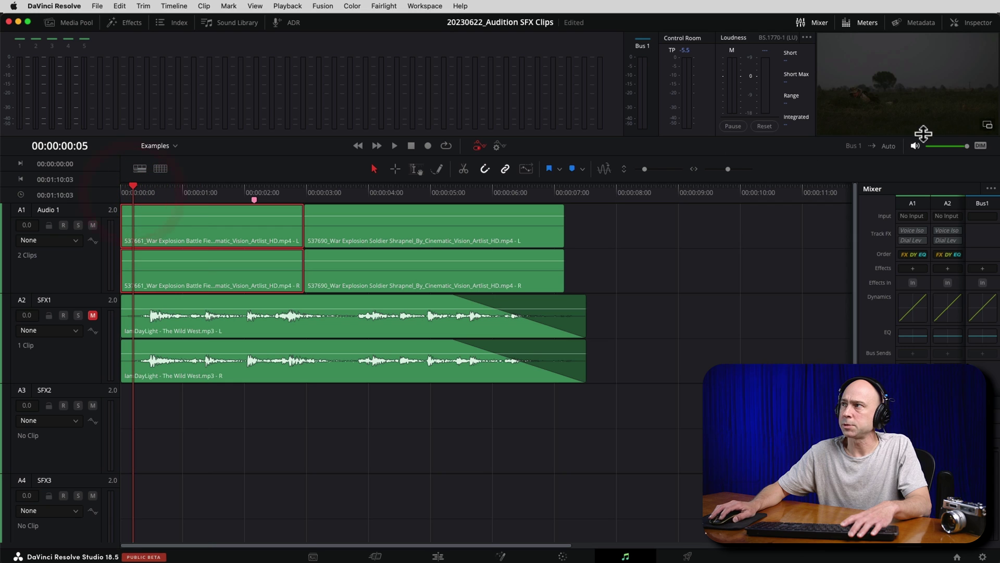
Pop the viewer out into a floating window, play the edit from near its start, and dock the viewer again
{"action": "left_click", "coordinate": [989, 125]}
{"action": "double_click", "coordinate": [644, 17]}
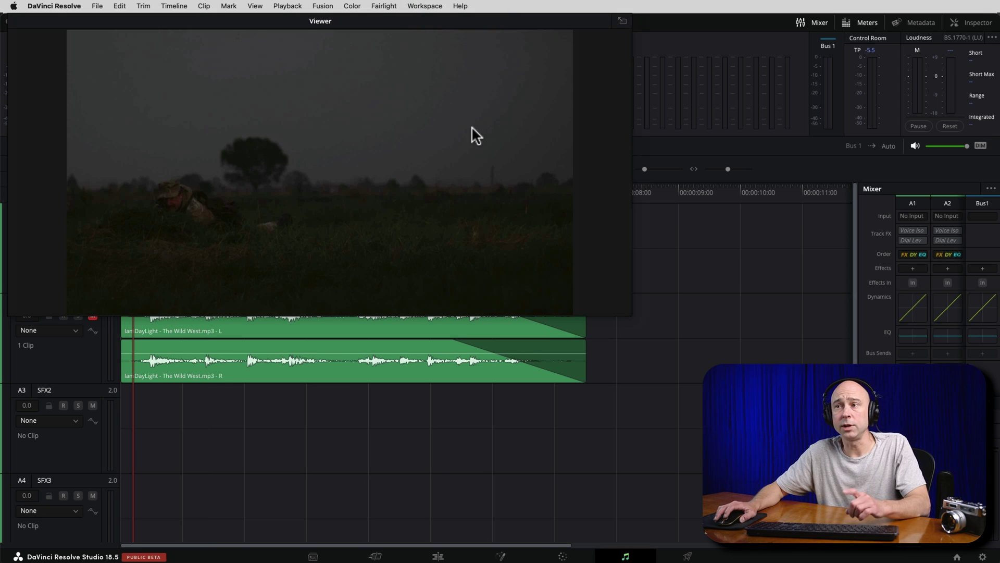
{"action": "key", "text": "space"}
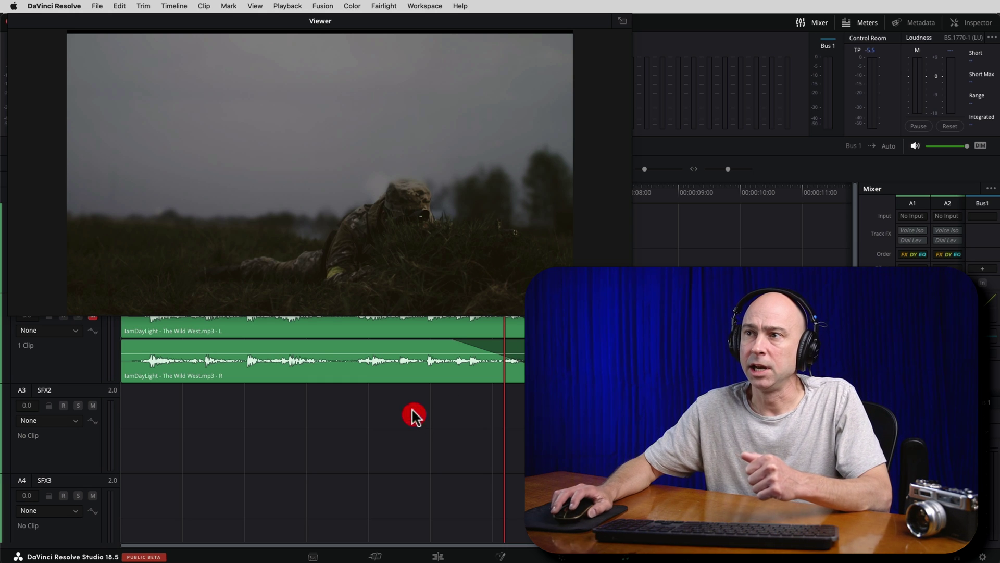
{"action": "left_click", "coordinate": [622, 20]}
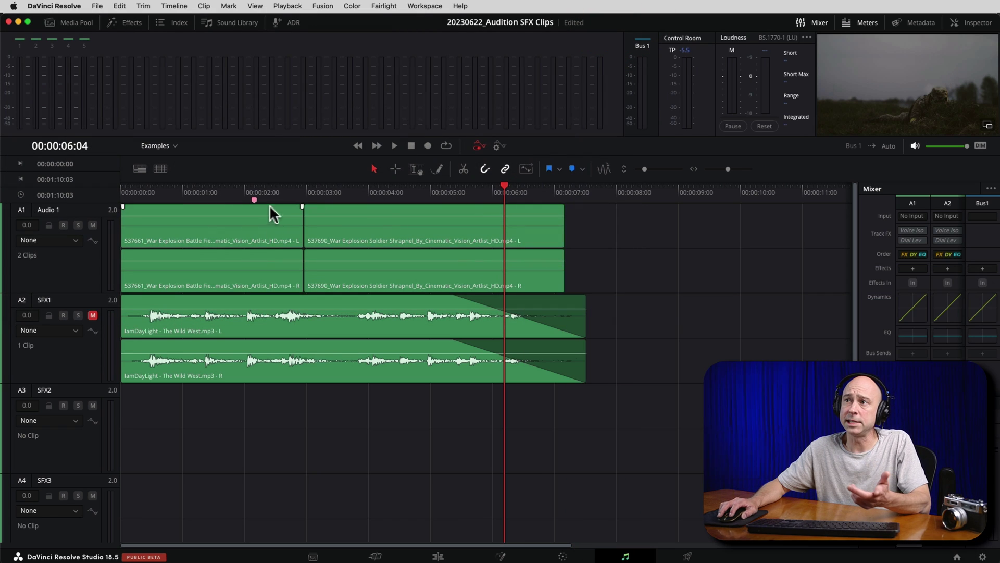
Park the playhead on the explosion marker at 00:00:02:04, checking the exact frame
{"action": "left_click", "coordinate": [254, 194]}
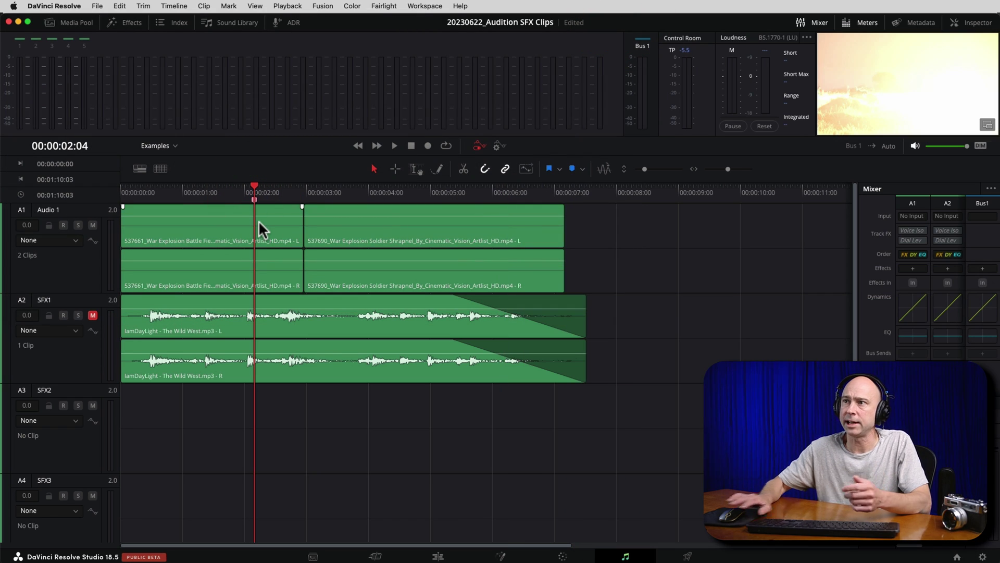
{"action": "key", "text": "Left"}
{"action": "key", "text": "Right"}
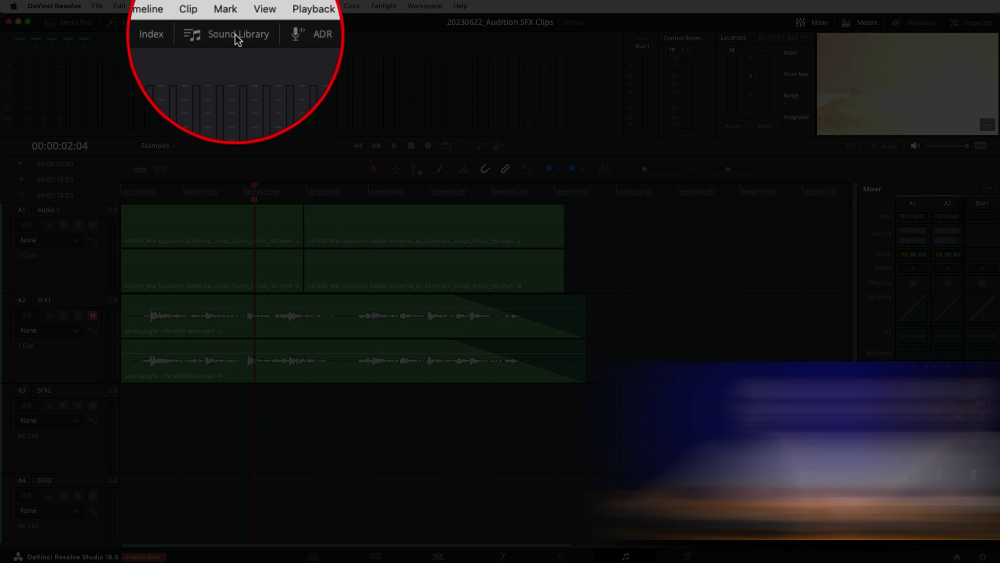
Open the Sound Library with localdatabase as its source and search it for "Explosion"
{"action": "left_click", "coordinate": [235, 22]}
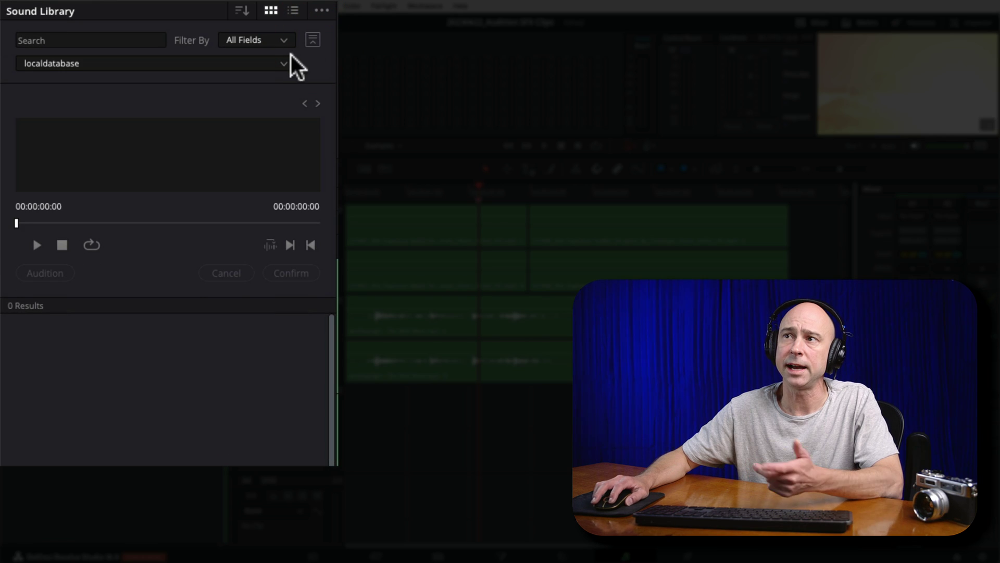
{"action": "left_click", "coordinate": [284, 64]}
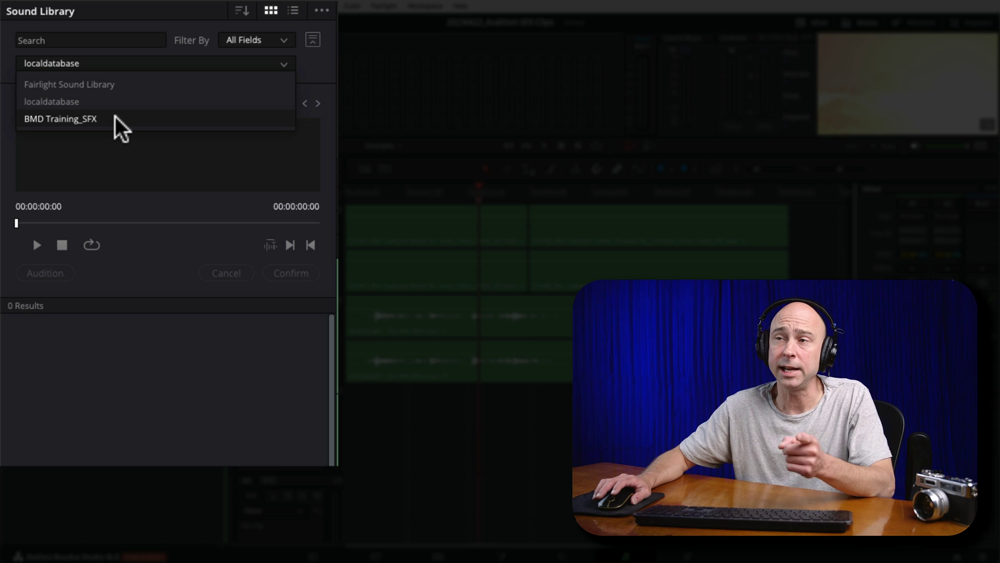
{"action": "left_click", "coordinate": [100, 102]}
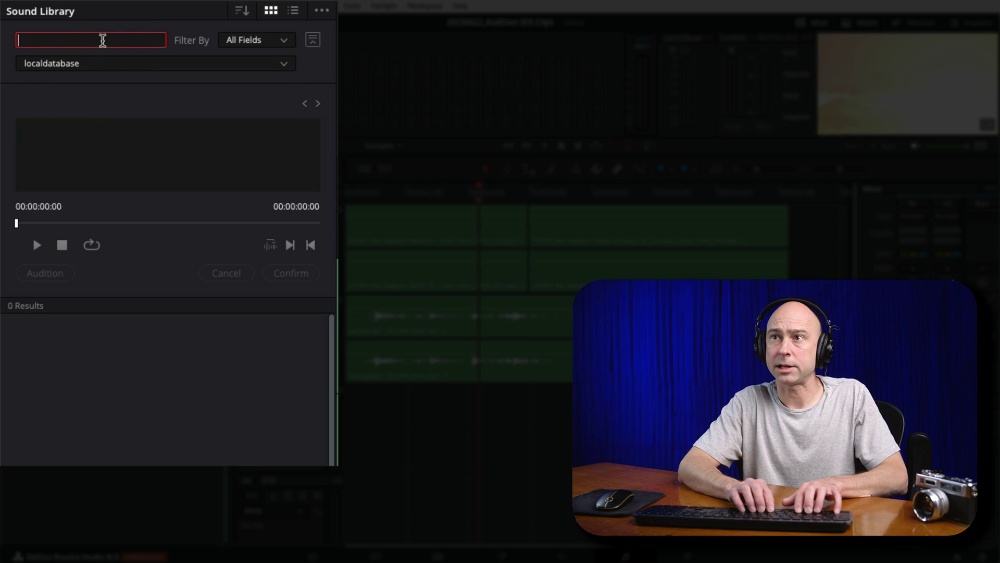
{"action": "type", "text": "Explosion"}
{"action": "key", "text": "Return"}
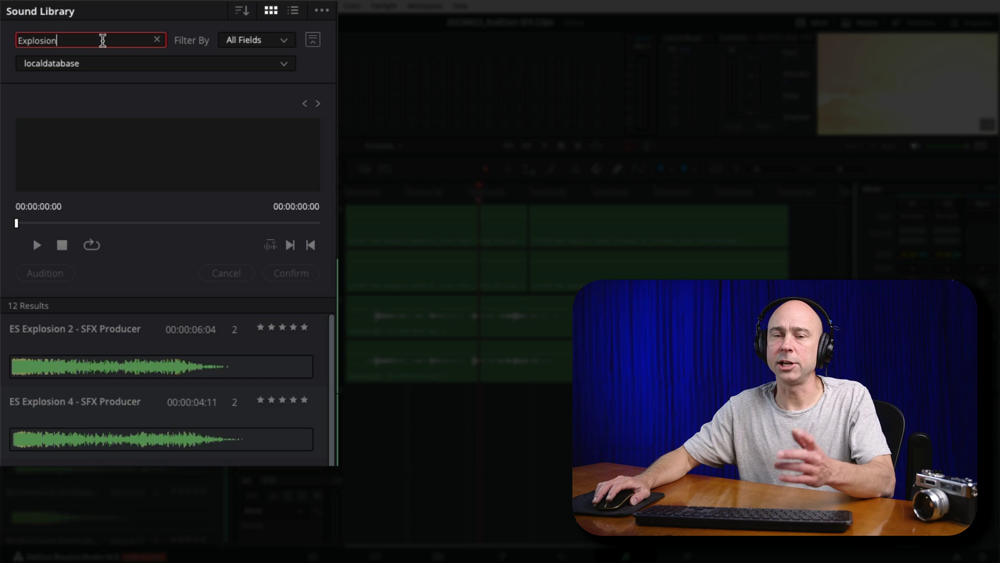
Browse the explosion results and preview the ES Explosion 2 and ES Explosion 4 sounds
{"action": "scroll", "coordinate": [73, 393], "scroll_direction": "down", "scroll_amount": 5}
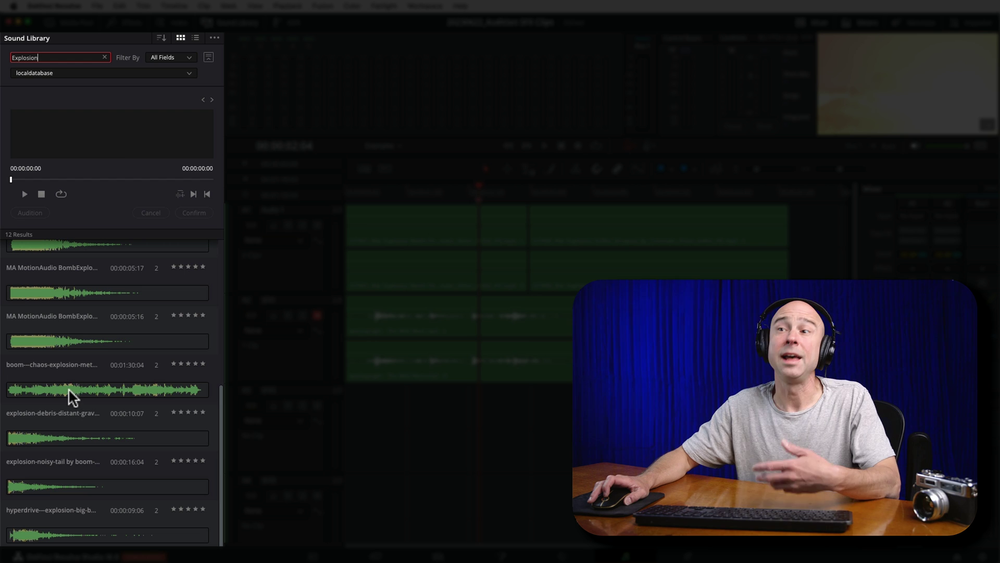
{"action": "scroll", "coordinate": [67, 386], "scroll_direction": "up", "scroll_amount": 6}
{"action": "left_click", "coordinate": [55, 272]}
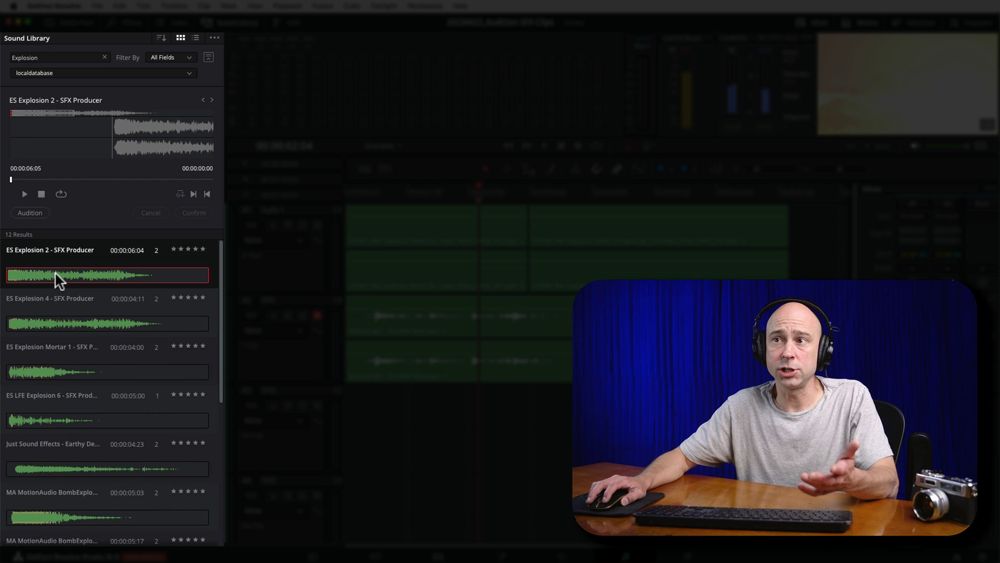
{"action": "left_click", "coordinate": [73, 296]}
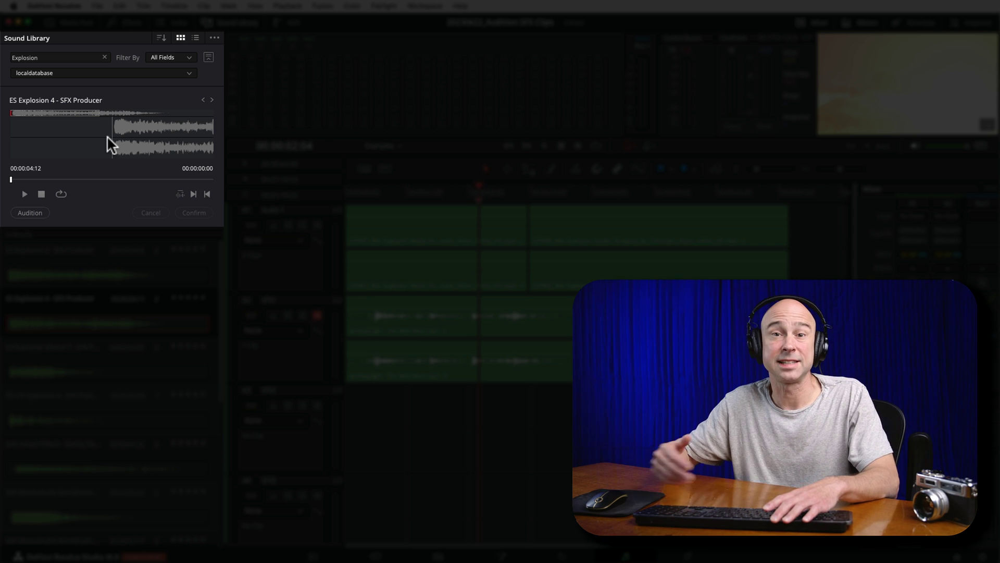
{"action": "key", "text": "space"}
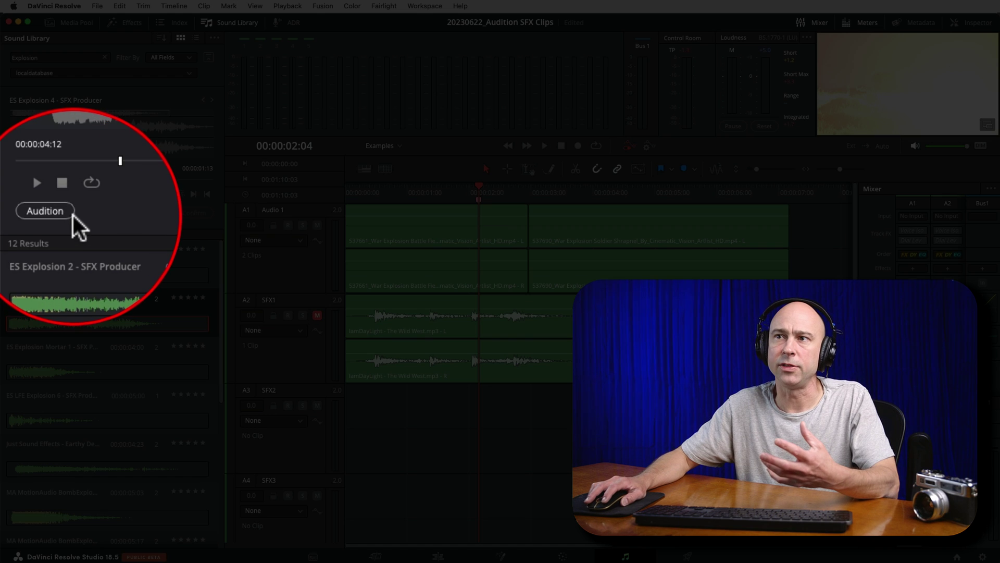
Keep the playhead on the explosion marker and select the empty SFX2 track as the audition destination
{"action": "left_click", "coordinate": [55, 214]}
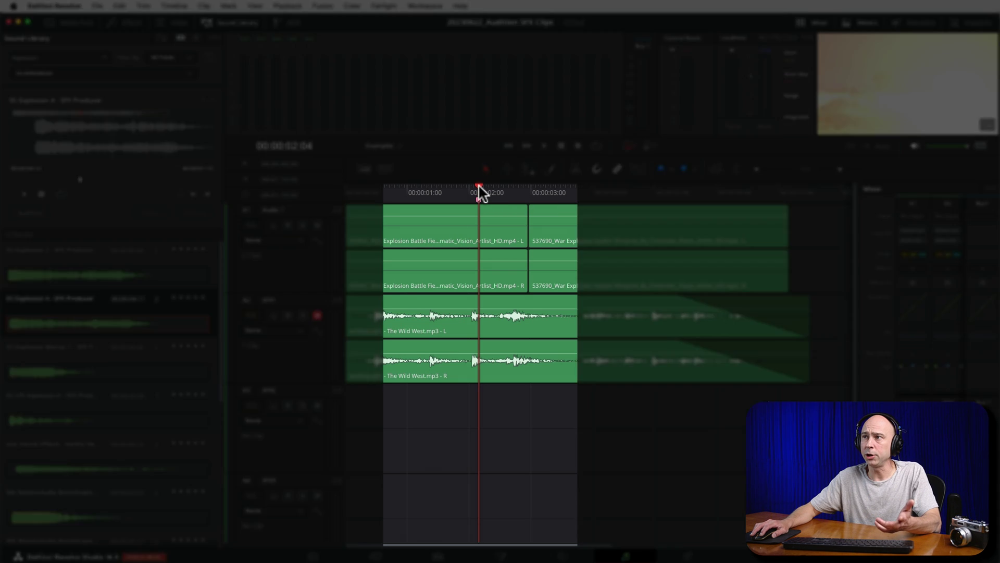
{"action": "mouse_move", "coordinate": [478, 183]}
{"action": "left_mouse_down"}
{"action": "mouse_move", "coordinate": [467, 183]}
{"action": "mouse_move", "coordinate": [476, 185]}
{"action": "left_mouse_up"}
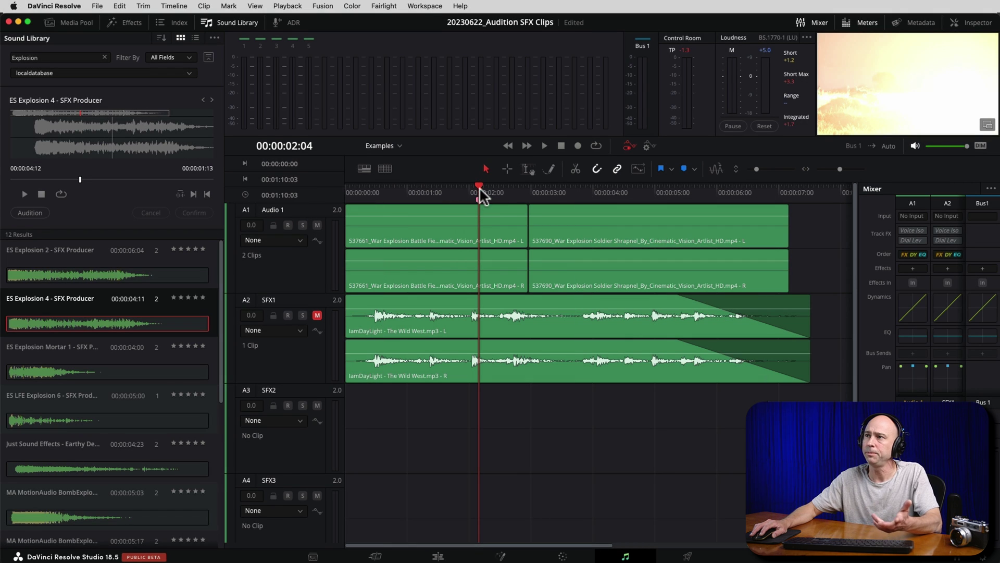
{"action": "left_click", "coordinate": [920, 97]}
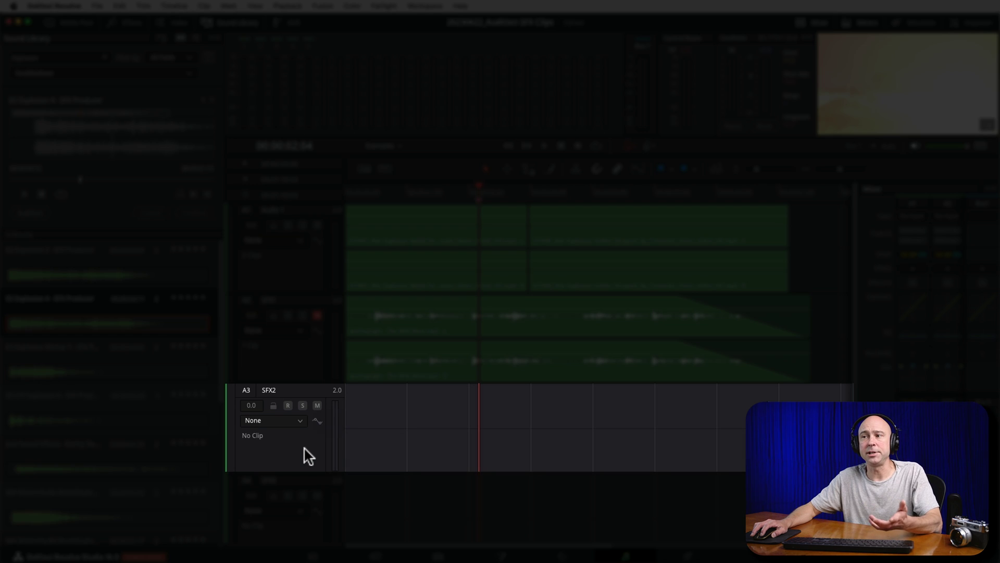
{"action": "left_click", "coordinate": [306, 449]}
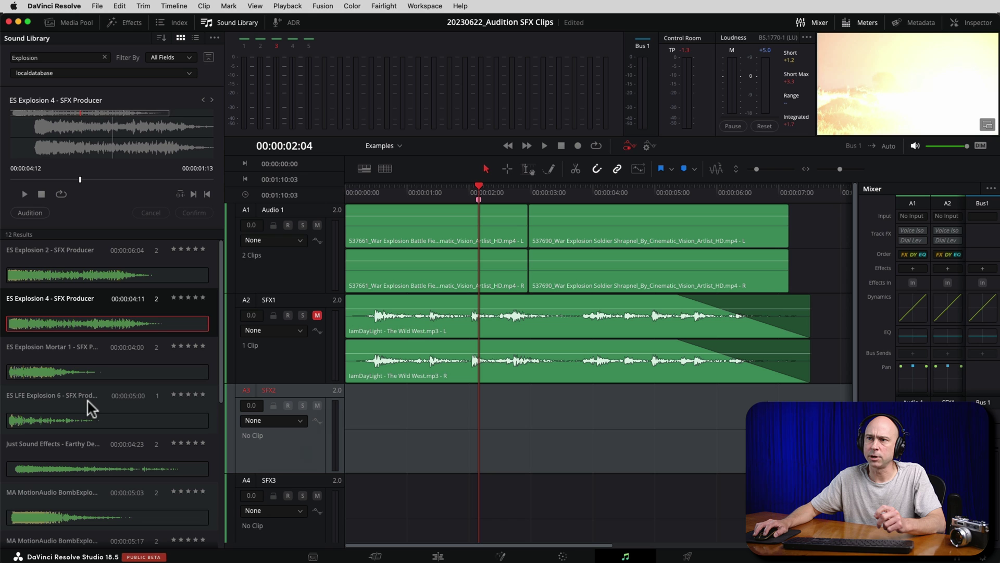
Audition ES LFE Explosion 6 on the SFX2 track, play the timeline from the start, and return the playhead to the marker
{"action": "left_click", "coordinate": [87, 399]}
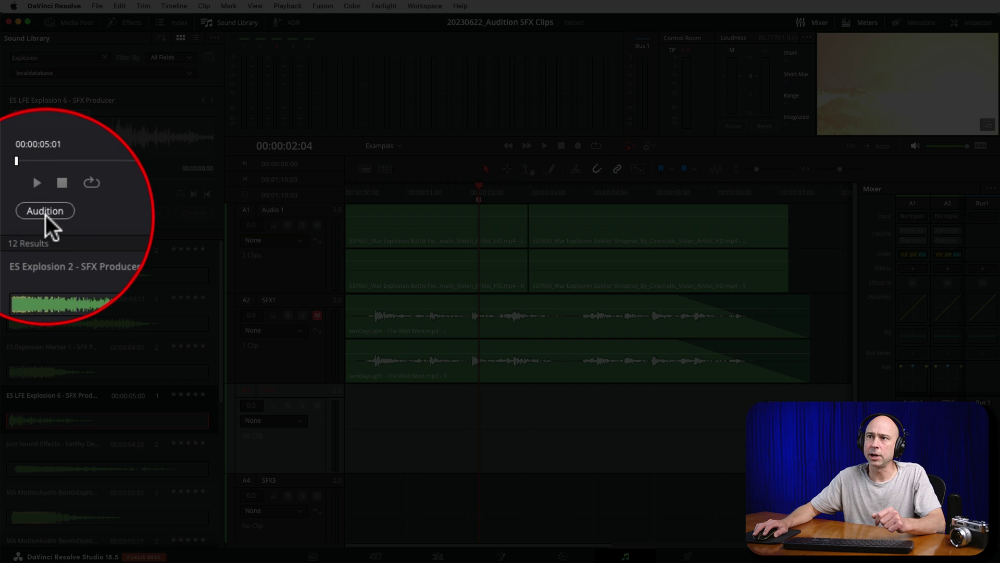
{"action": "left_click", "coordinate": [29, 212]}
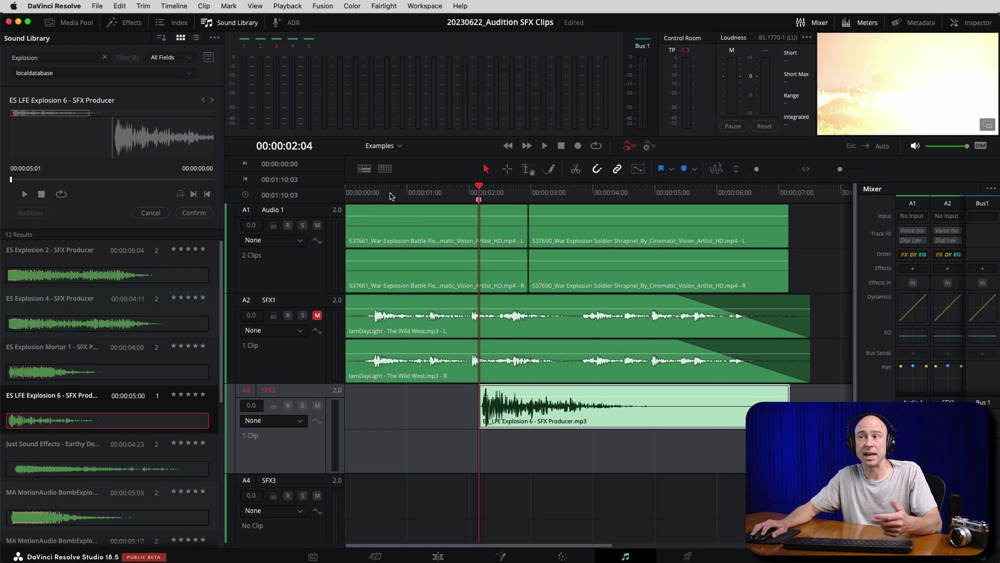
{"action": "left_click", "coordinate": [346, 189]}
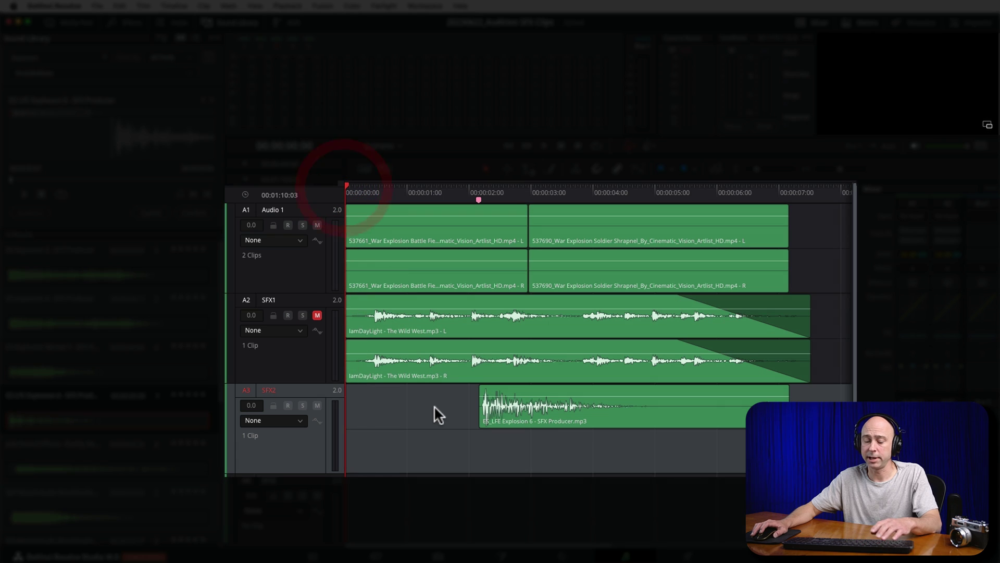
{"action": "key", "text": "space"}
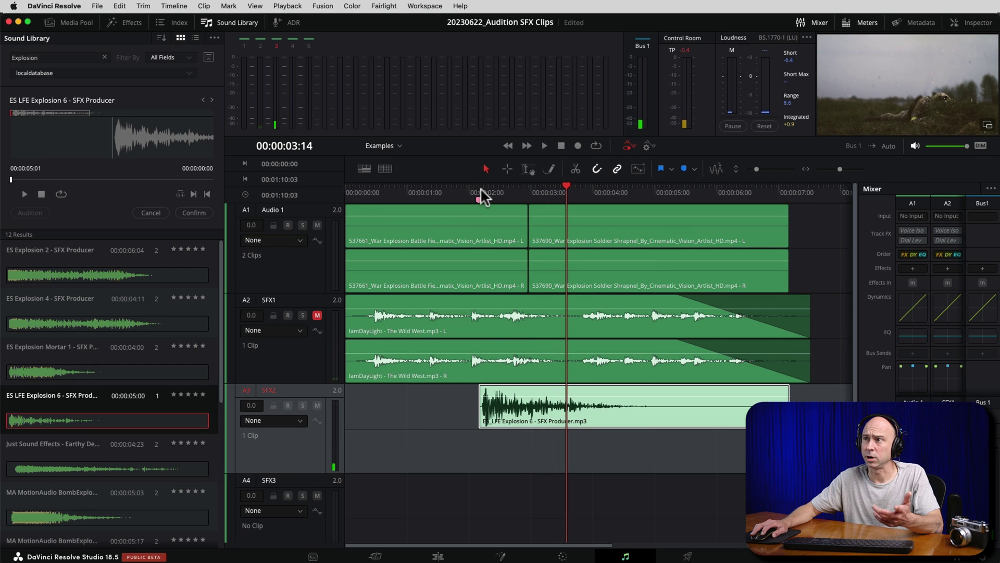
{"action": "left_click", "coordinate": [480, 191]}
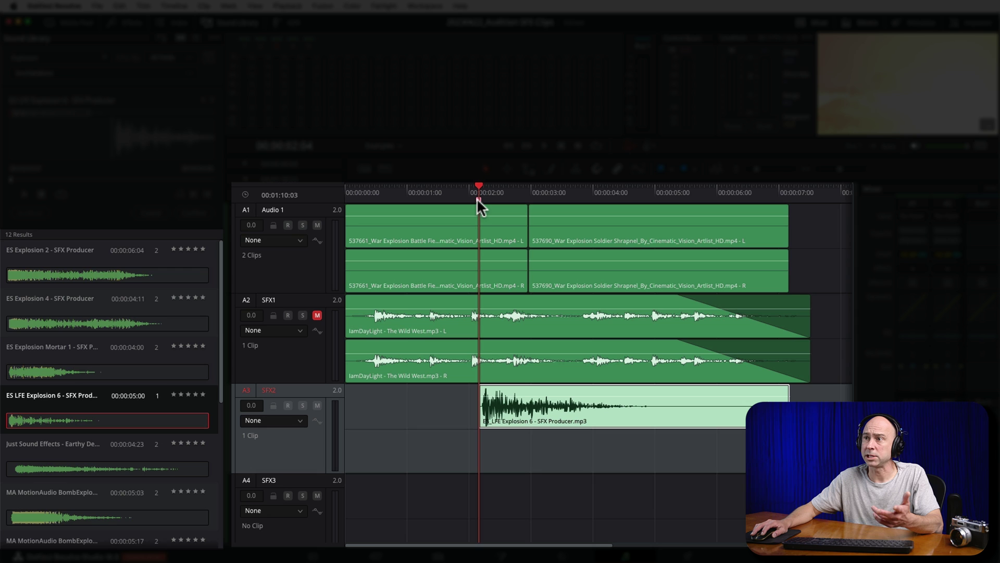
Audition ES Explosion Mortar 1 on the SFX2 track at the marker and play the timeline from the start
{"action": "left_click", "coordinate": [80, 356]}
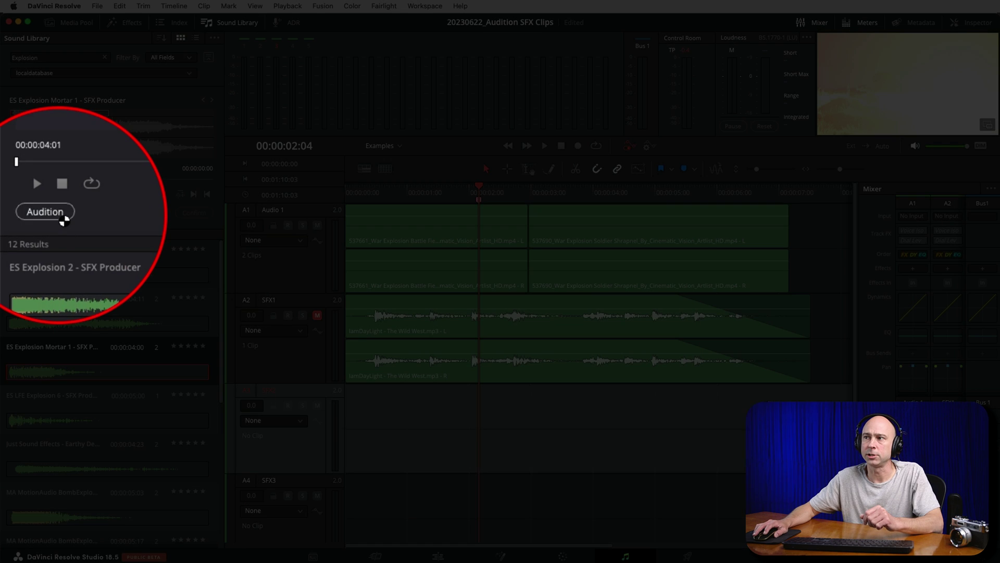
{"action": "left_click", "coordinate": [32, 213]}
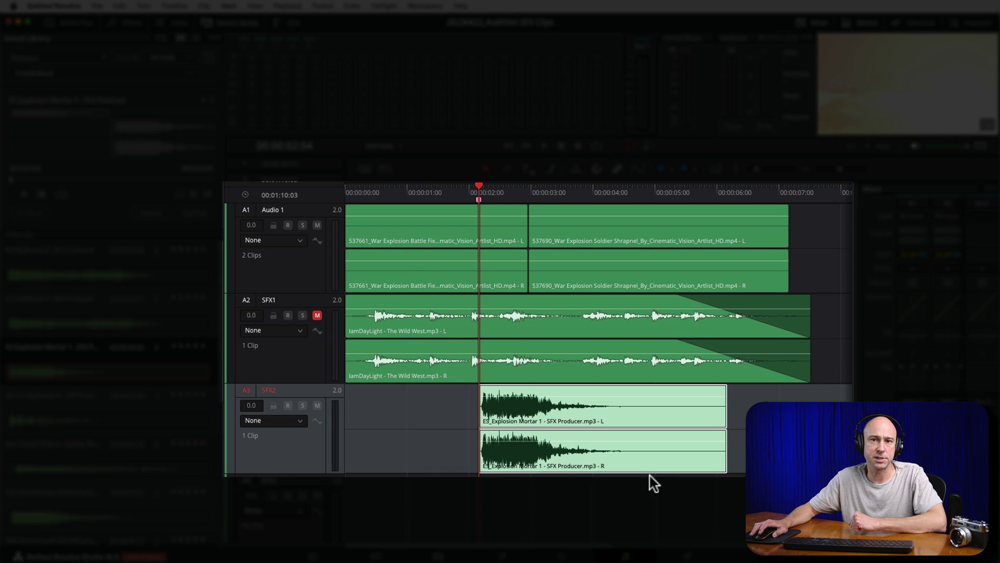
{"action": "left_click", "coordinate": [342, 191]}
{"action": "key", "text": "space"}
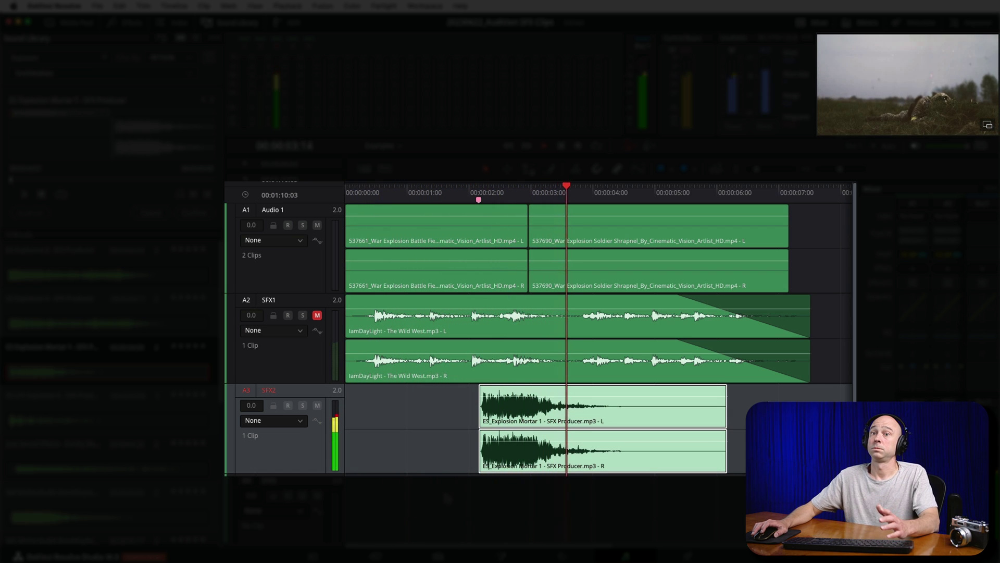
{"action": "key", "text": "space"}
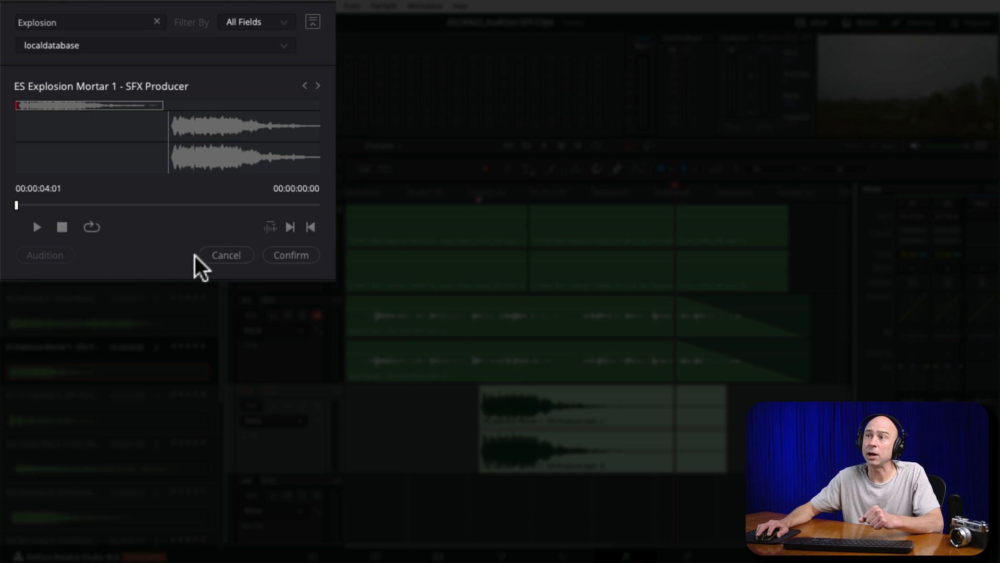
Confirm the auditioned ES Explosion Mortar 1 sound on the SFX2 track and deselect the track and clip
{"action": "left_click", "coordinate": [286, 258]}
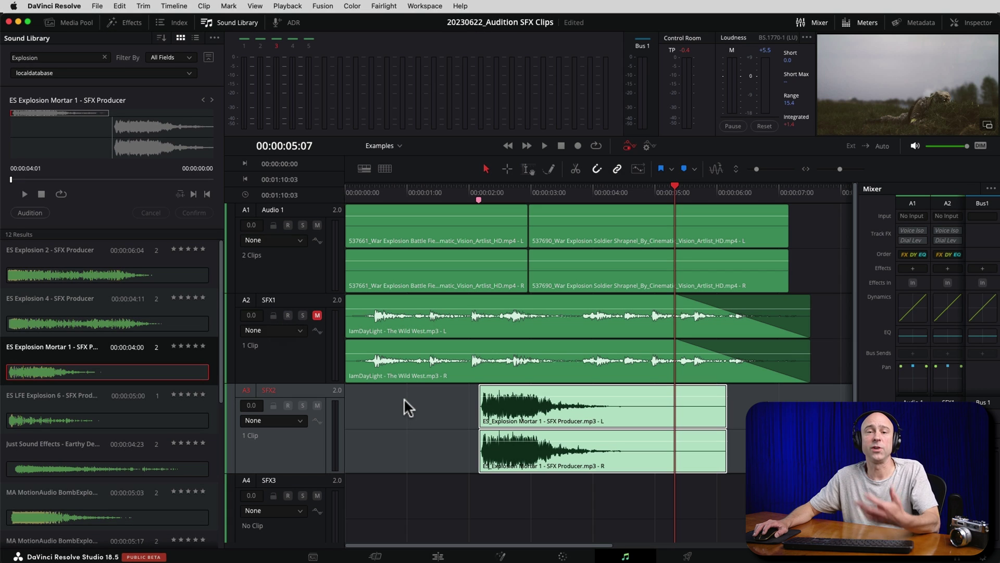
{"action": "left_click", "coordinate": [382, 445]}
{"action": "left_click", "coordinate": [554, 457]}
{"action": "left_click", "coordinate": [561, 496]}
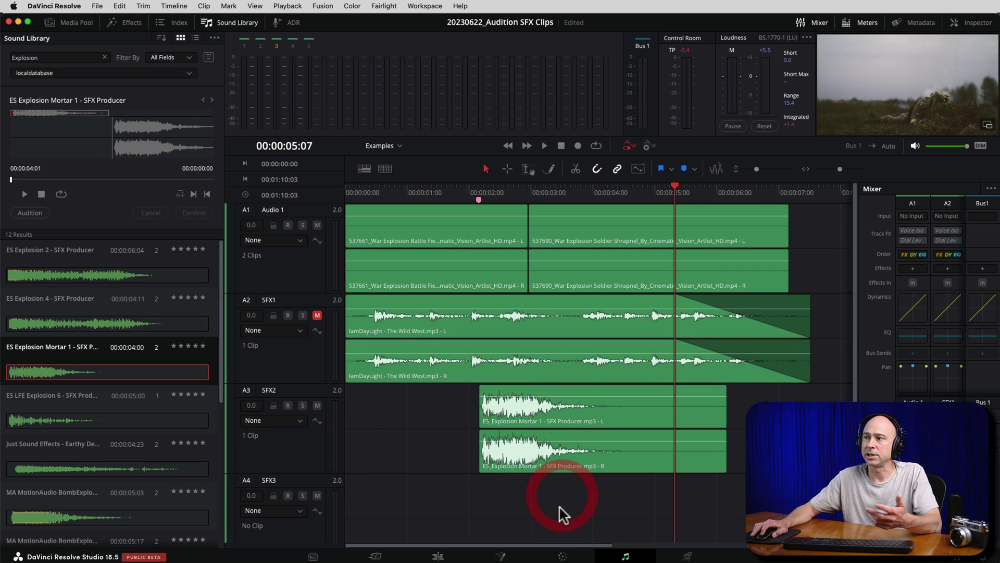
{"action": "left_click", "coordinate": [548, 497]}
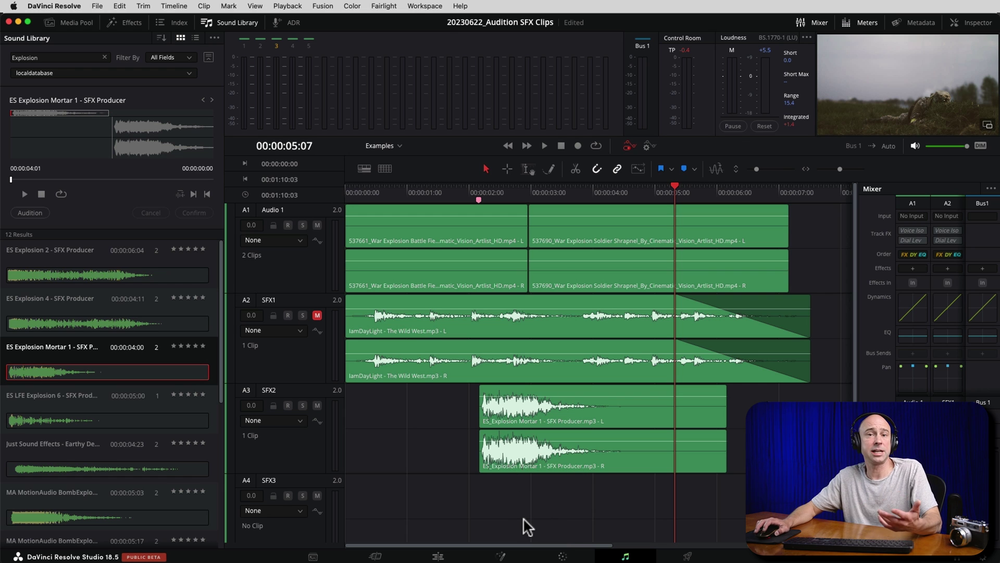
Audition MA MotionAudio BombExplosion 01 at the explosion marker in place of the existing clip on the SFX2 track
{"action": "left_click", "coordinate": [480, 193]}
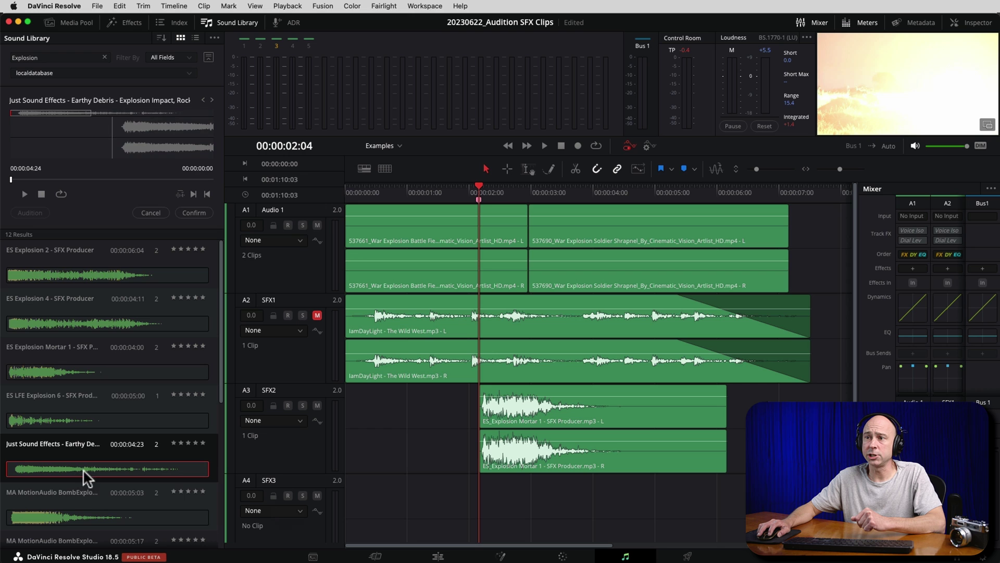
{"action": "left_click", "coordinate": [80, 499]}
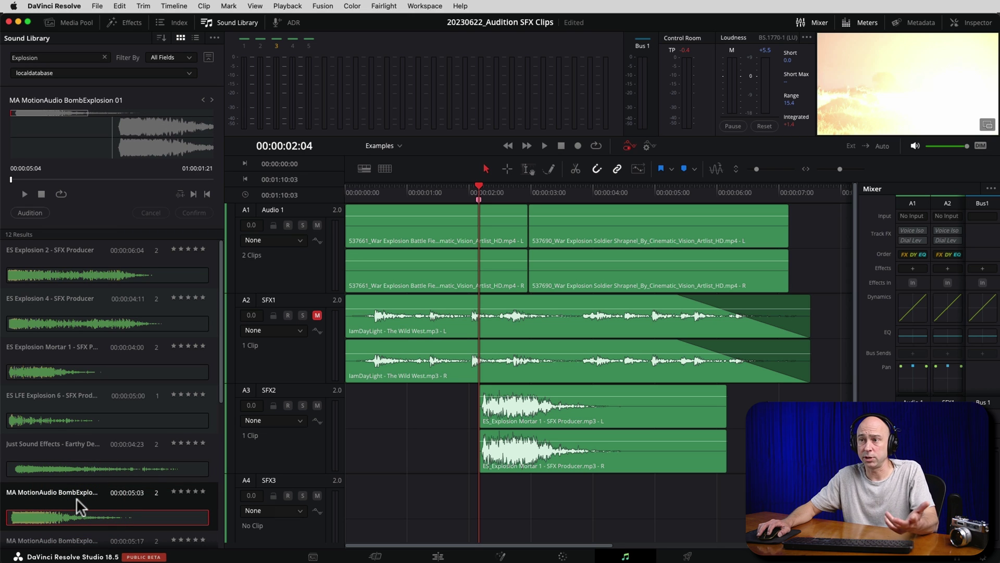
{"action": "left_click", "coordinate": [479, 185]}
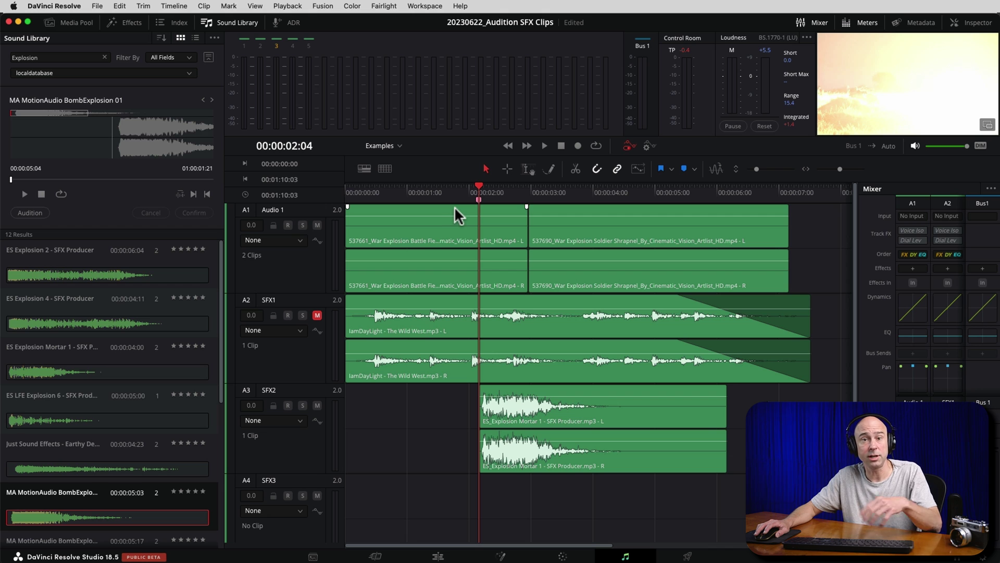
{"action": "left_click", "coordinate": [307, 453]}
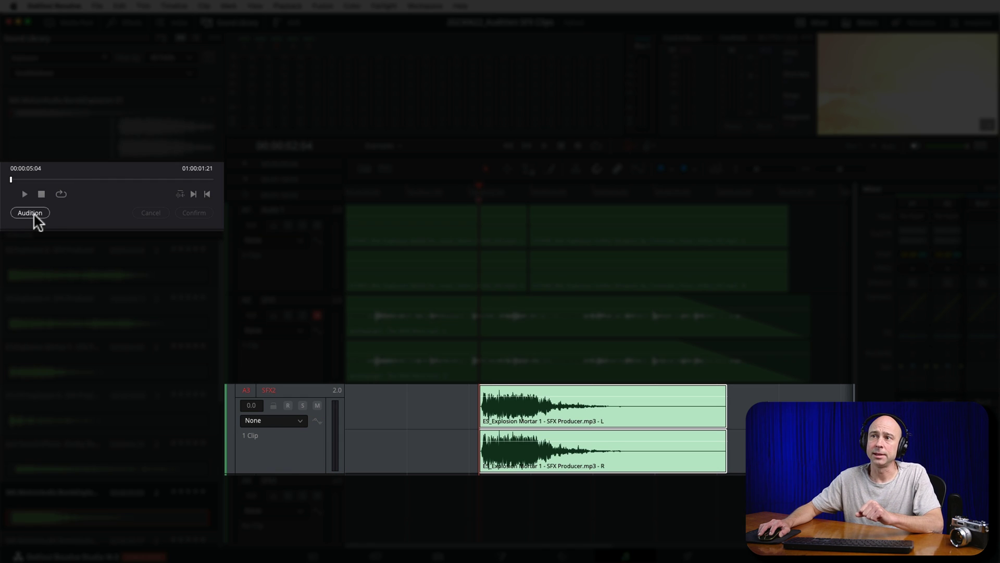
{"action": "left_click", "coordinate": [33, 212]}
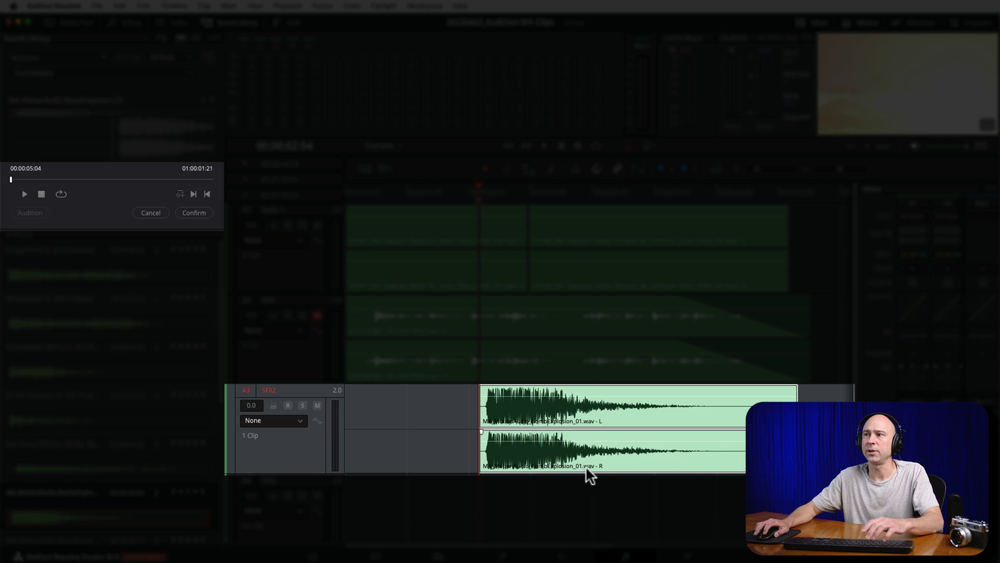
Play the timeline with the auditioned BombExplosion sound from 00:00:01:05, stop playback, and cancel the audition
{"action": "left_click", "coordinate": [420, 191]}
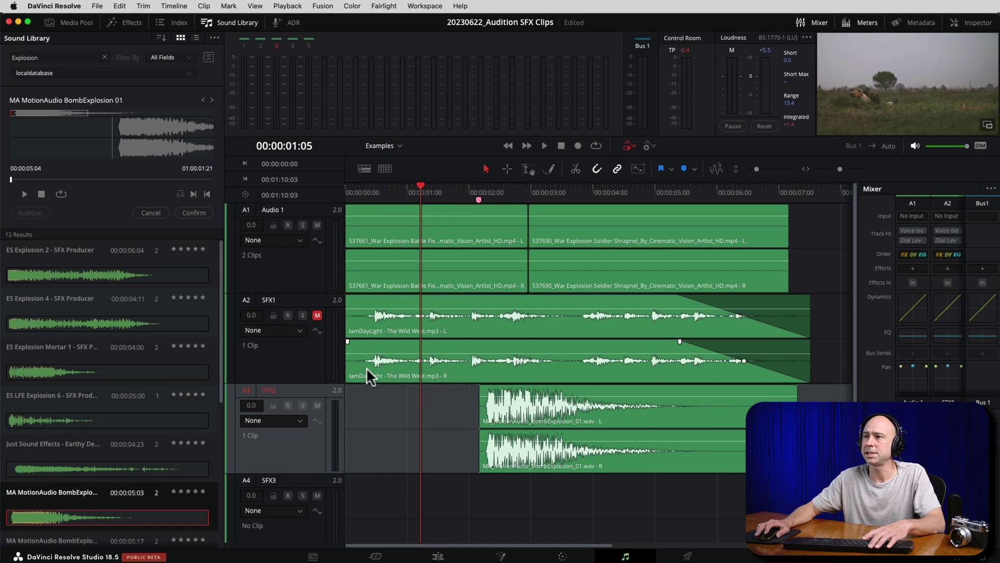
{"action": "key", "text": "space"}
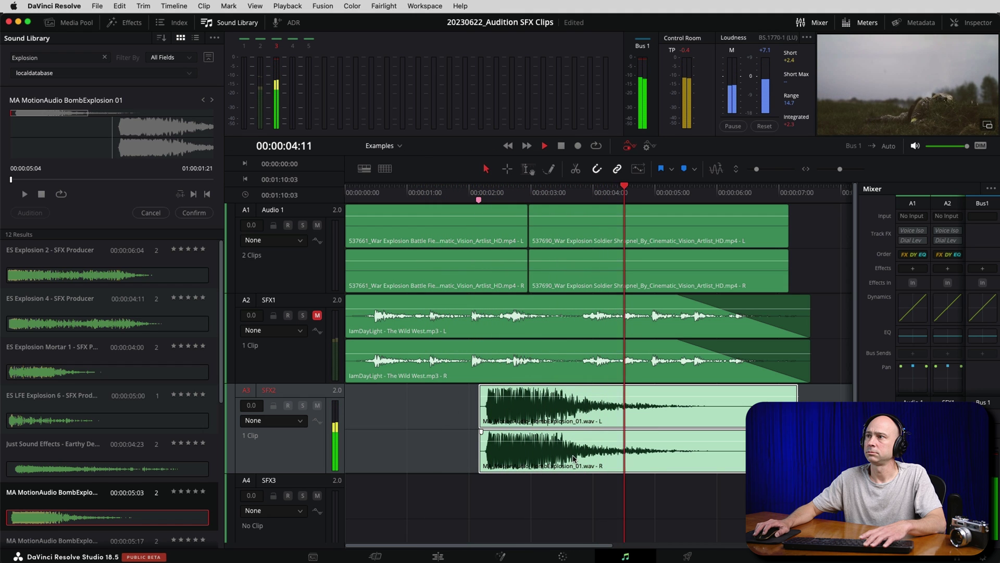
{"action": "key", "text": "space"}
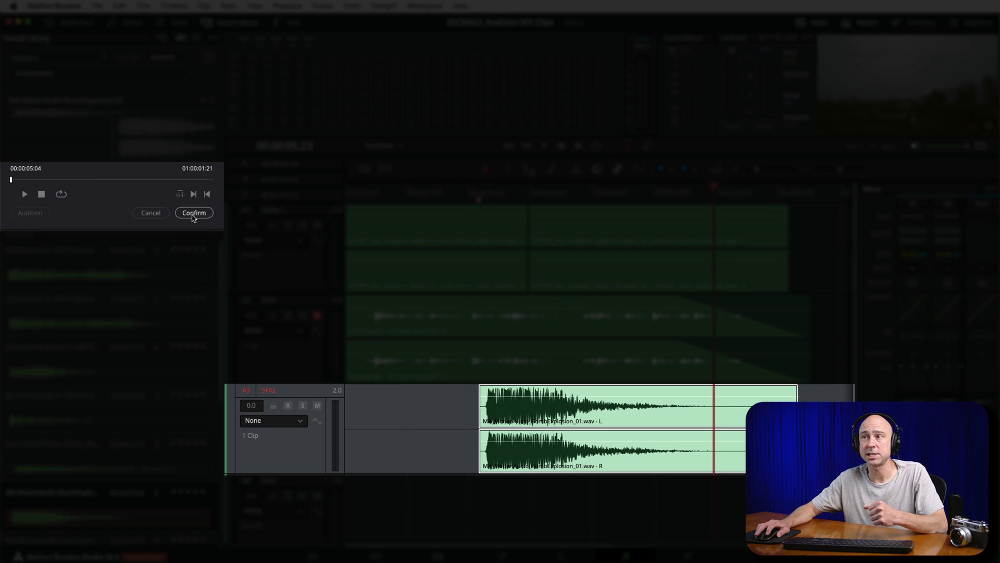
{"action": "left_click", "coordinate": [155, 212]}
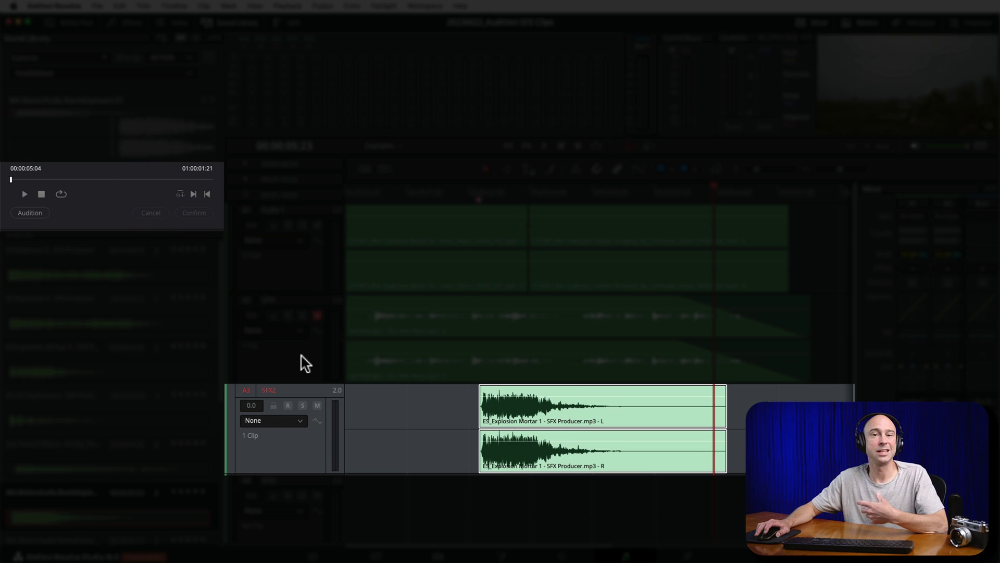
Unmute the SFX1 track and lower the volume of the ES Explosion Mortar 1 clip on SFX2
{"action": "left_click", "coordinate": [547, 495]}
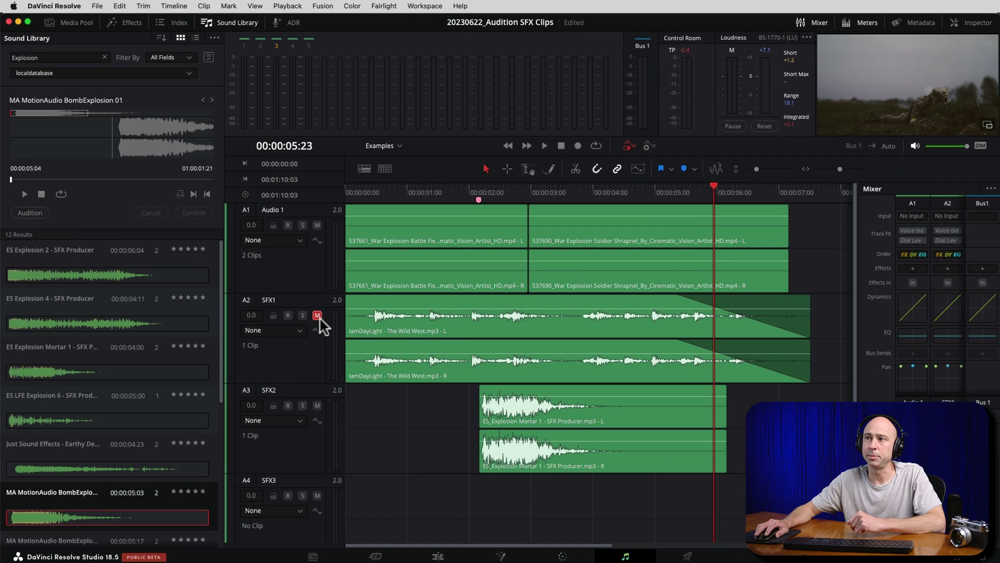
{"action": "left_click", "coordinate": [317, 315]}
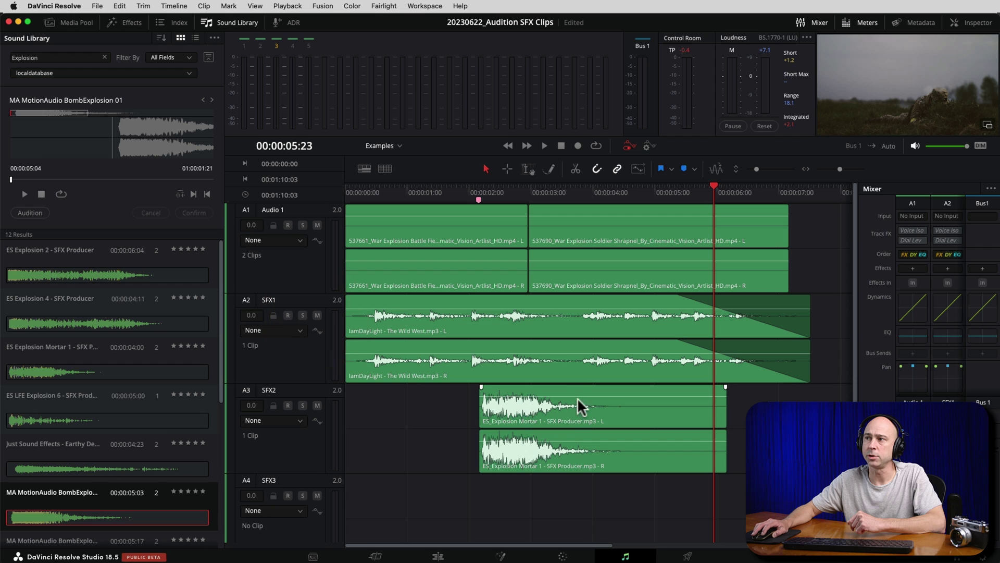
{"action": "left_click_drag", "start_coordinate": [578, 397], "coordinate": [575, 405]}
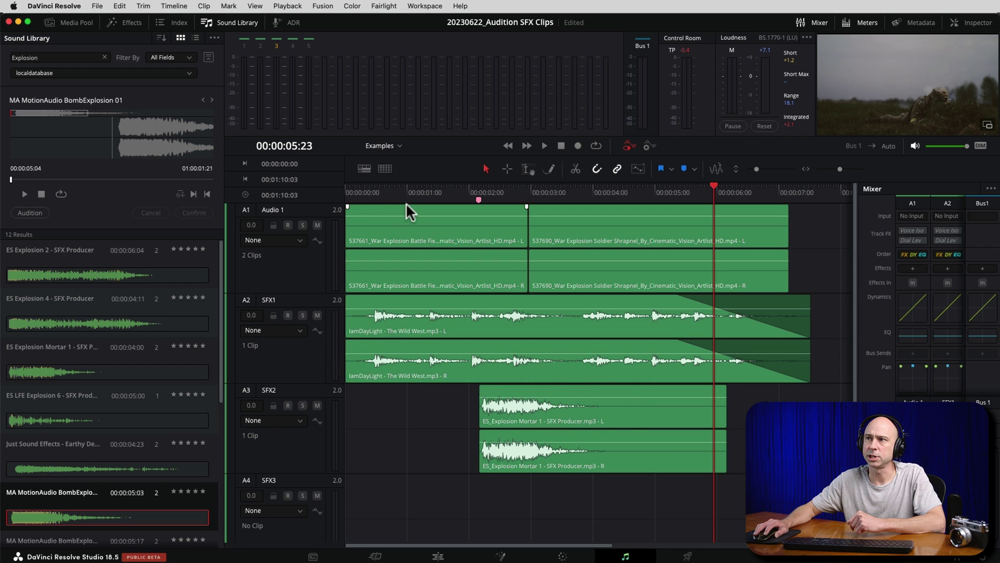
Pop out the video viewer and play the timeline from 00:00:00:00 to check the sound mix
{"action": "left_click", "coordinate": [348, 190]}
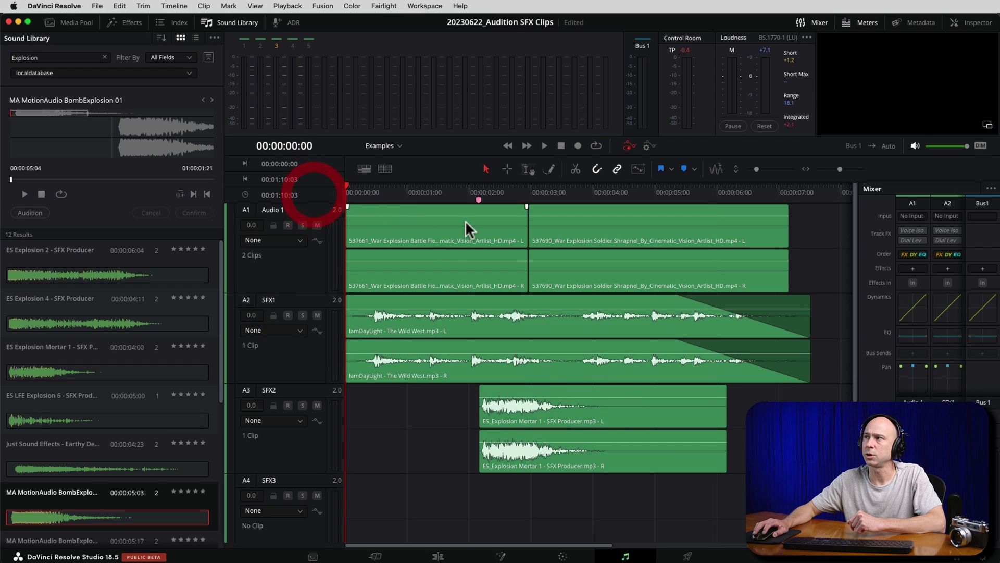
{"action": "left_click", "coordinate": [987, 125]}
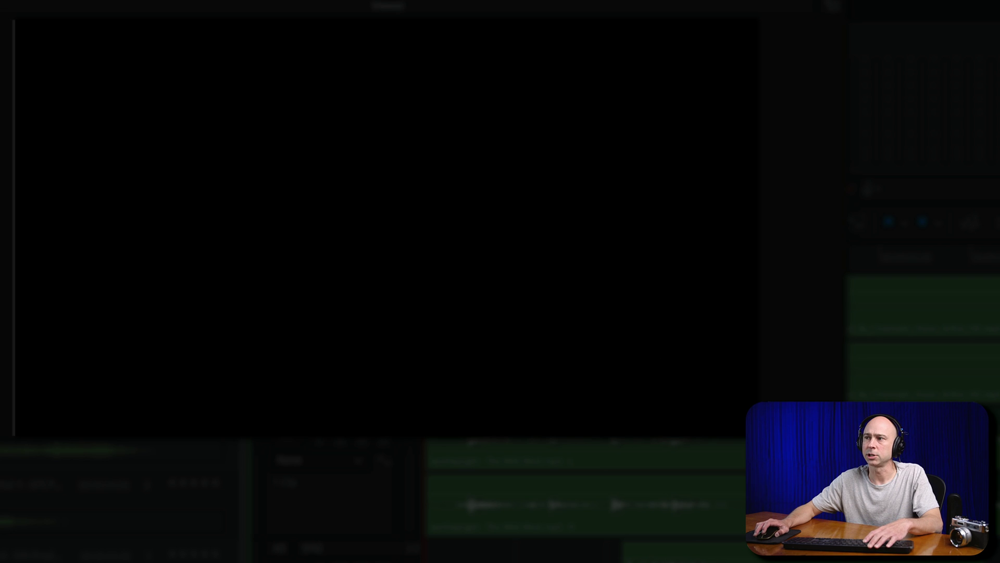
{"action": "key", "text": "space"}
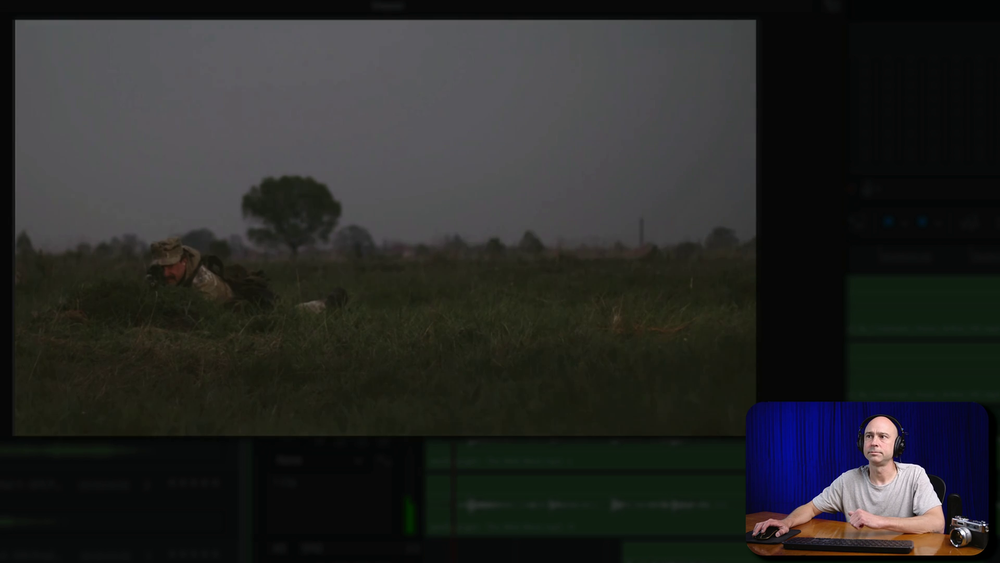
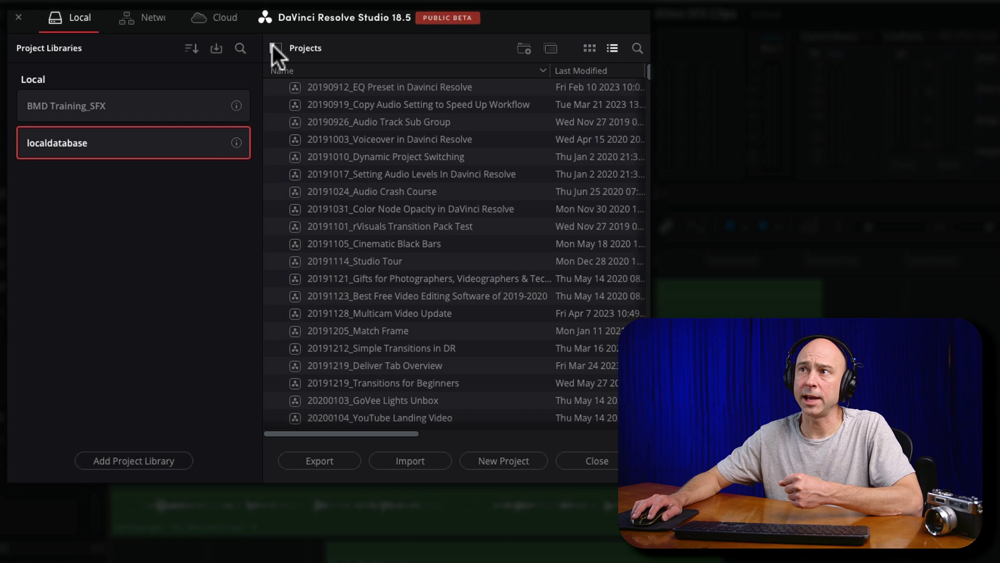
Create a local project library named SOUNDFX, stored in the Audio/SFX folder
{"action": "left_click", "coordinate": [17, 48]}
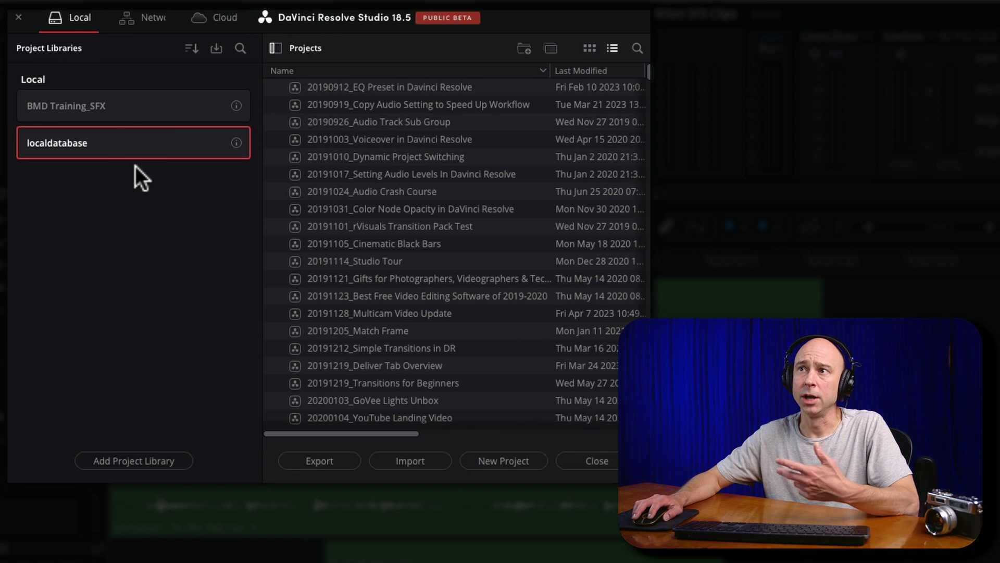
{"action": "left_click", "coordinate": [134, 460]}
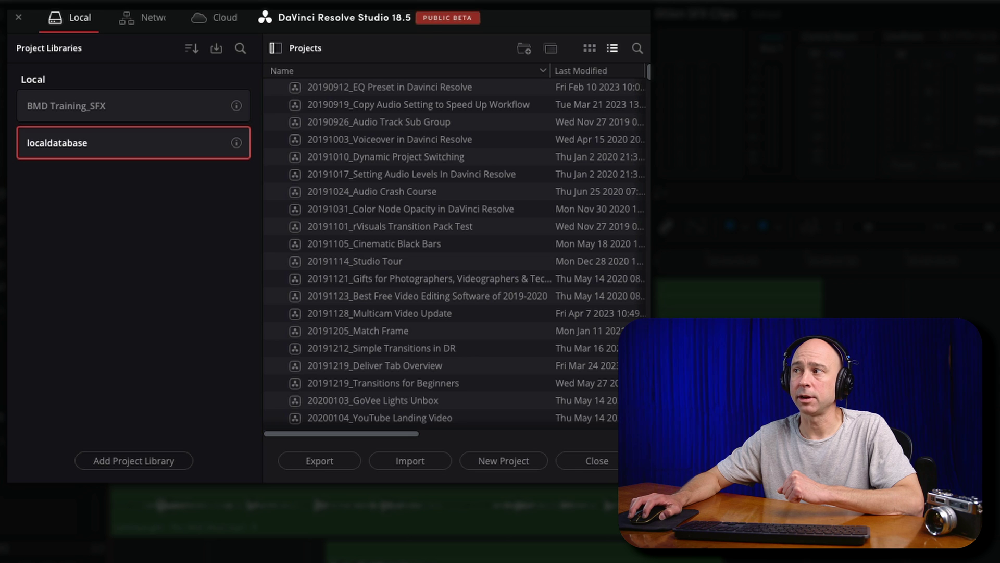
{"action": "left_click_drag", "start_coordinate": [601, 69], "coordinate": [189, 52]}
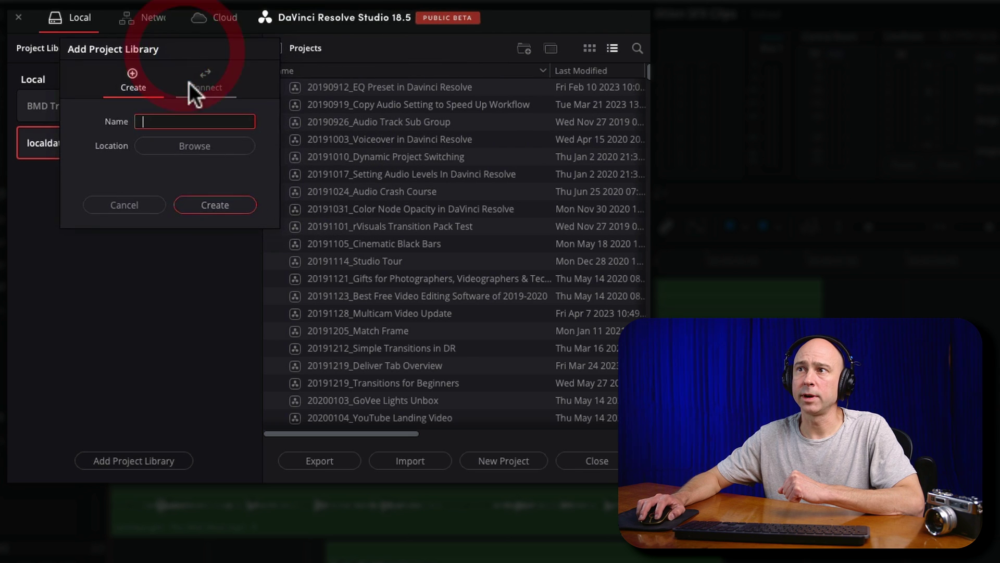
{"action": "left_click", "coordinate": [177, 118]}
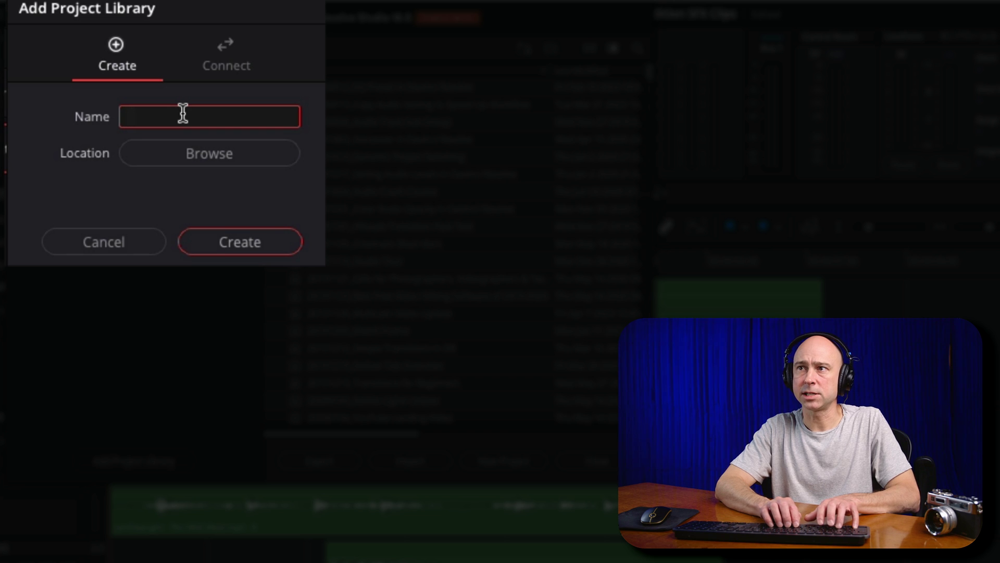
{"action": "type", "text": "SOUNDFX"}
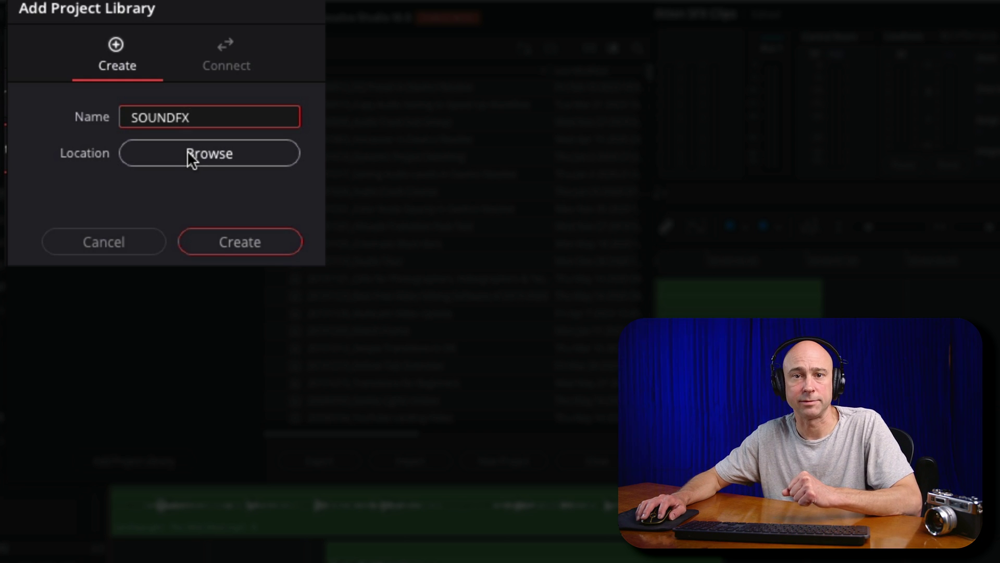
{"action": "left_click", "coordinate": [187, 150]}
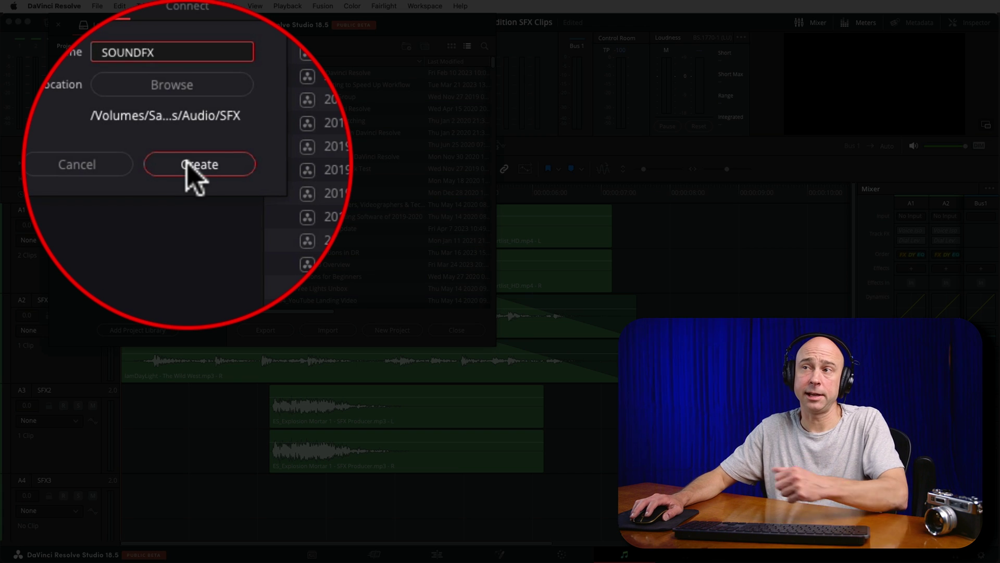
{"action": "left_click", "coordinate": [188, 166]}
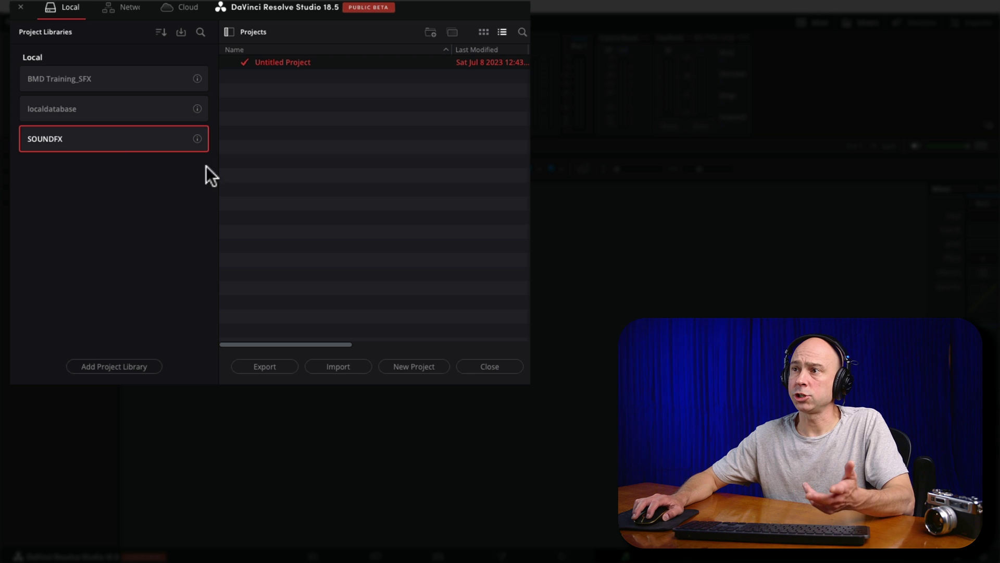
Close the Project Manager and open the Sound Library for the Untitled Project
{"action": "left_click", "coordinate": [480, 367]}
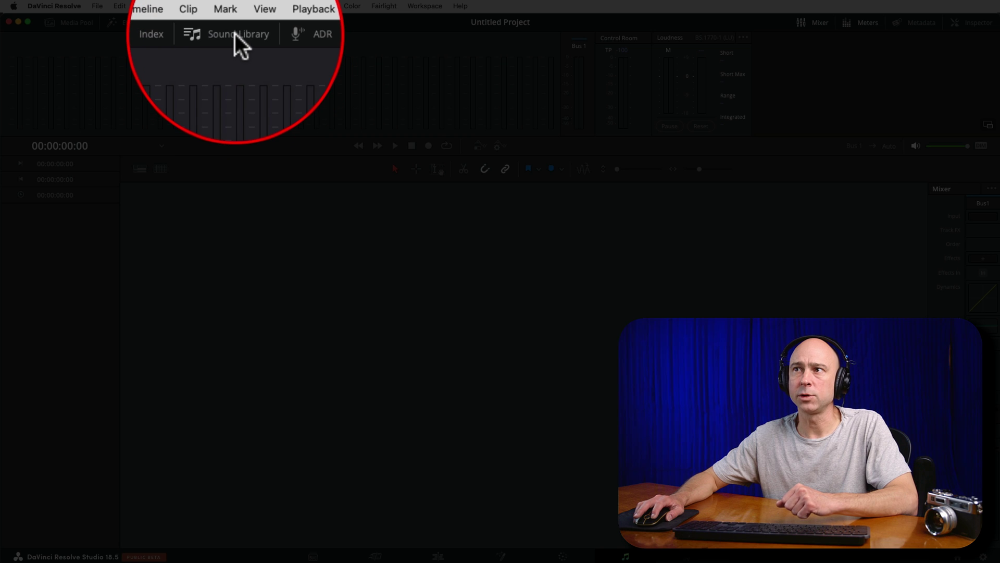
{"action": "left_click", "coordinate": [235, 34]}
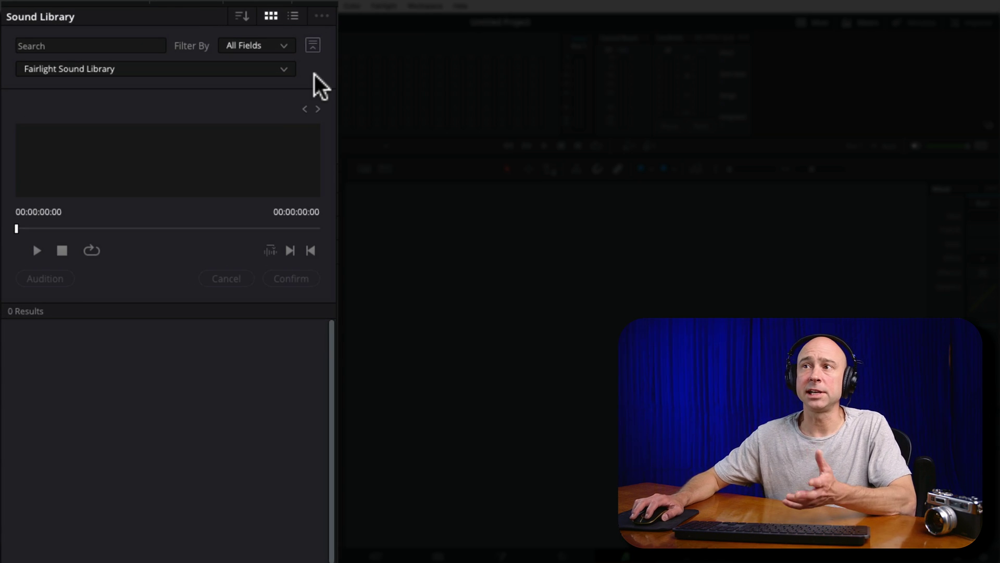
Check the available library sources and switch the Sound Library to SOUNDFX
{"action": "left_click", "coordinate": [220, 70]}
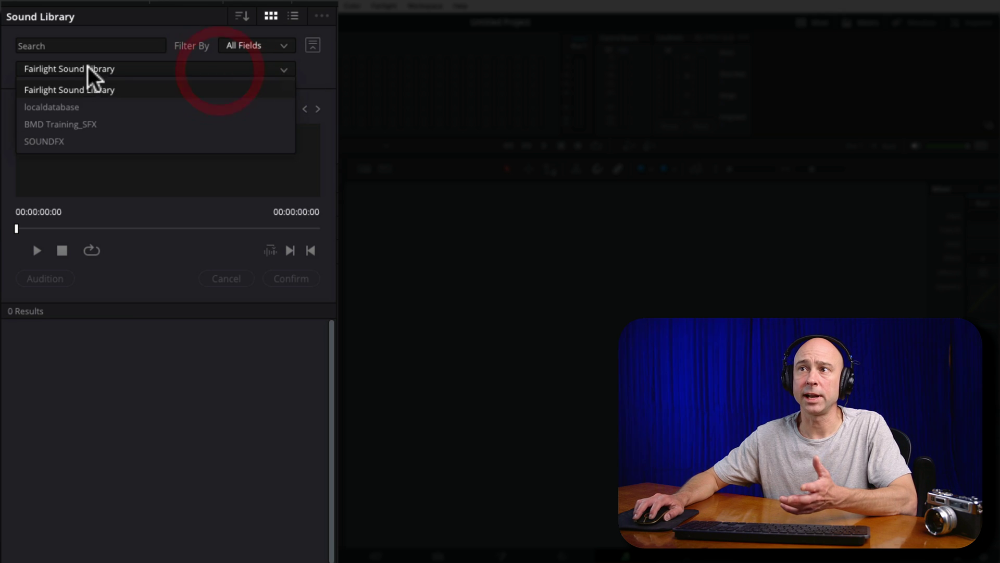
{"action": "left_click", "coordinate": [318, 65]}
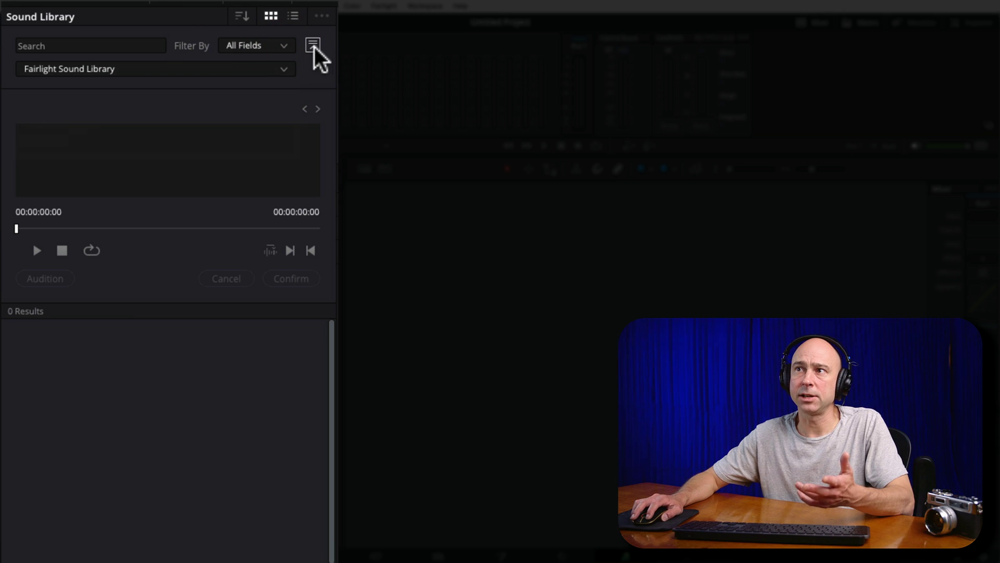
{"action": "left_click", "coordinate": [312, 48]}
{"action": "left_click", "coordinate": [312, 47]}
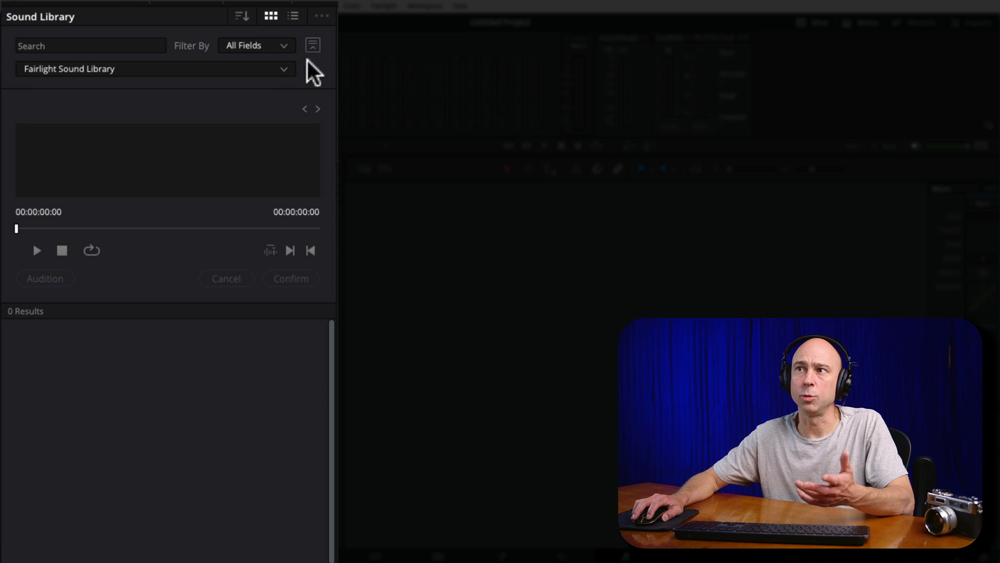
{"action": "left_click", "coordinate": [175, 513]}
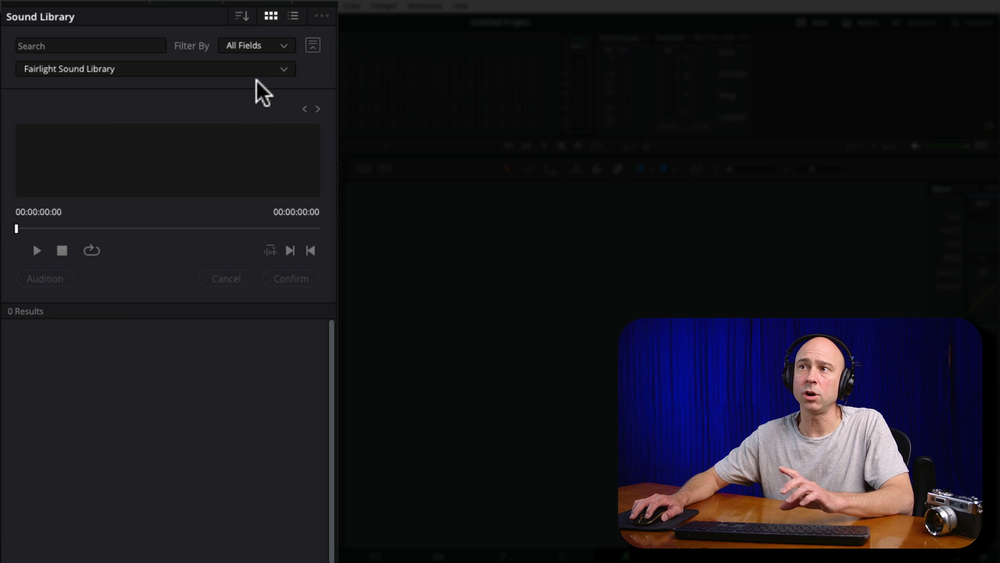
{"action": "left_click", "coordinate": [284, 69]}
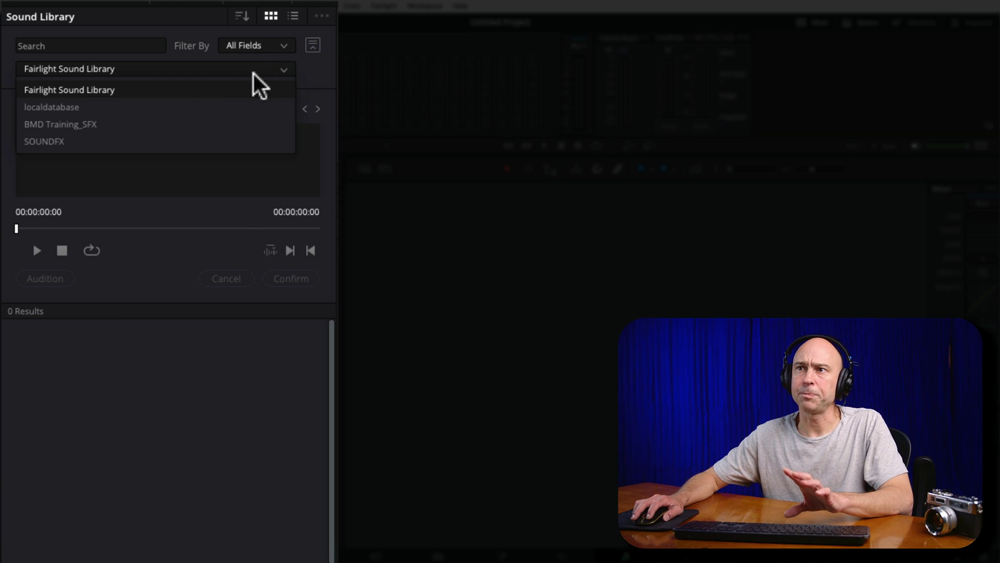
{"action": "left_click", "coordinate": [83, 140]}
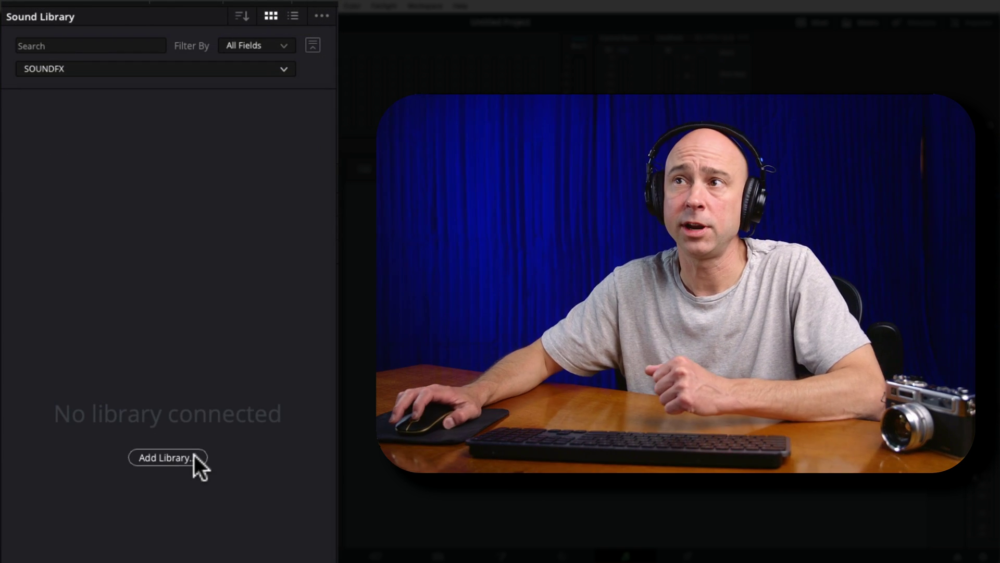
Switch the Sound Library back to Fairlight Sound Library and search it for "*.*" to list every sound
{"action": "left_click", "coordinate": [284, 69]}
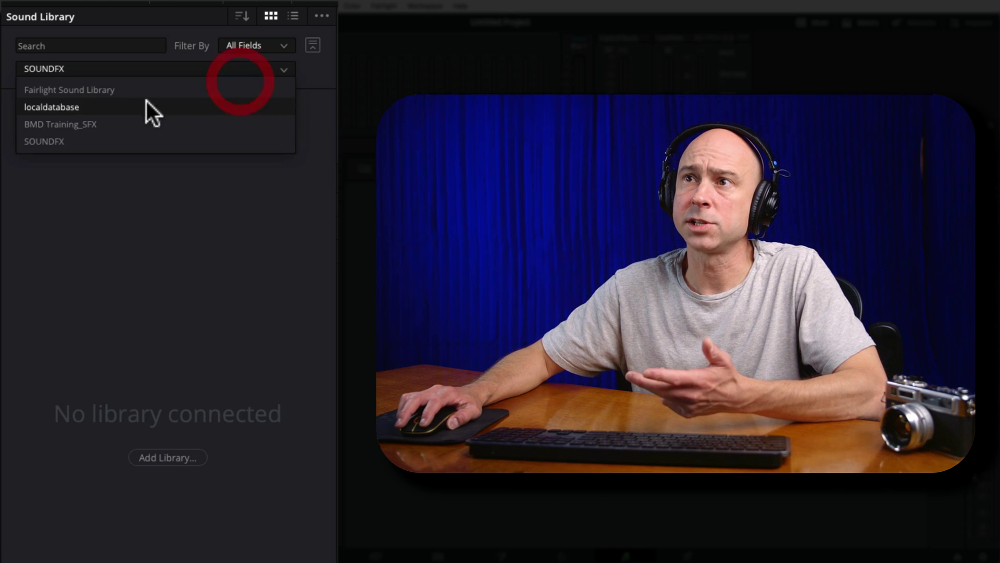
{"action": "left_click", "coordinate": [114, 93]}
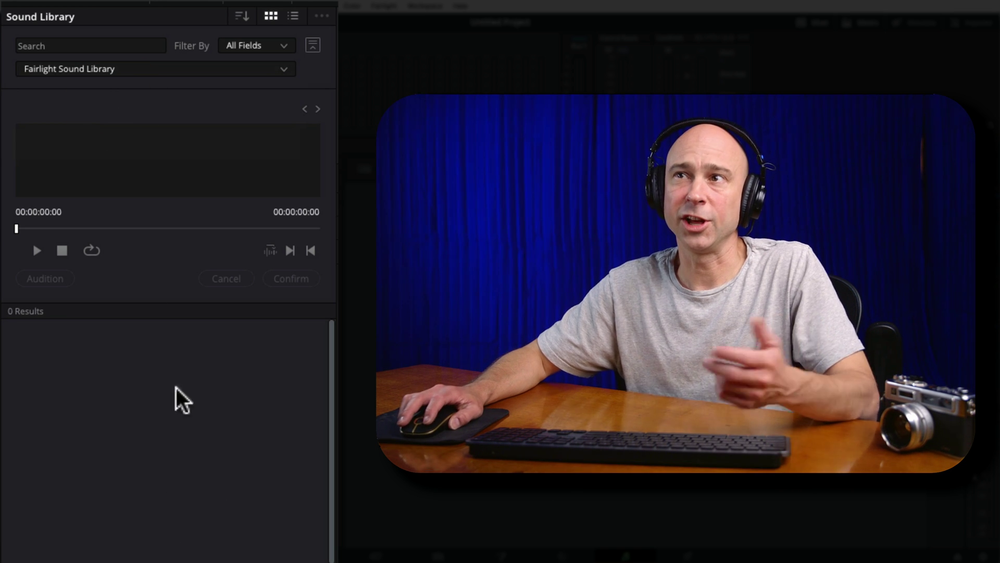
{"action": "left_click", "coordinate": [81, 45]}
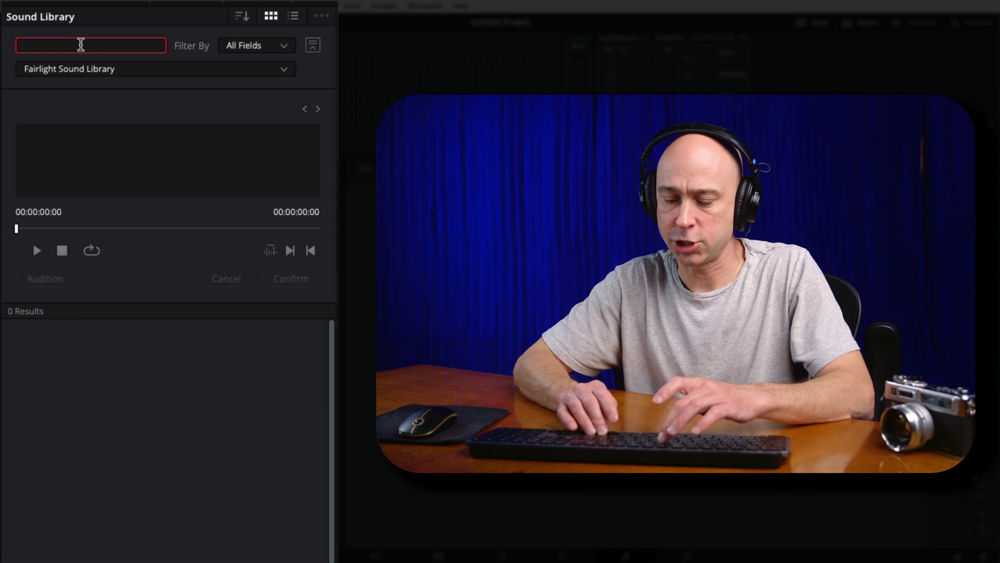
{"action": "type", "text": "*.*"}
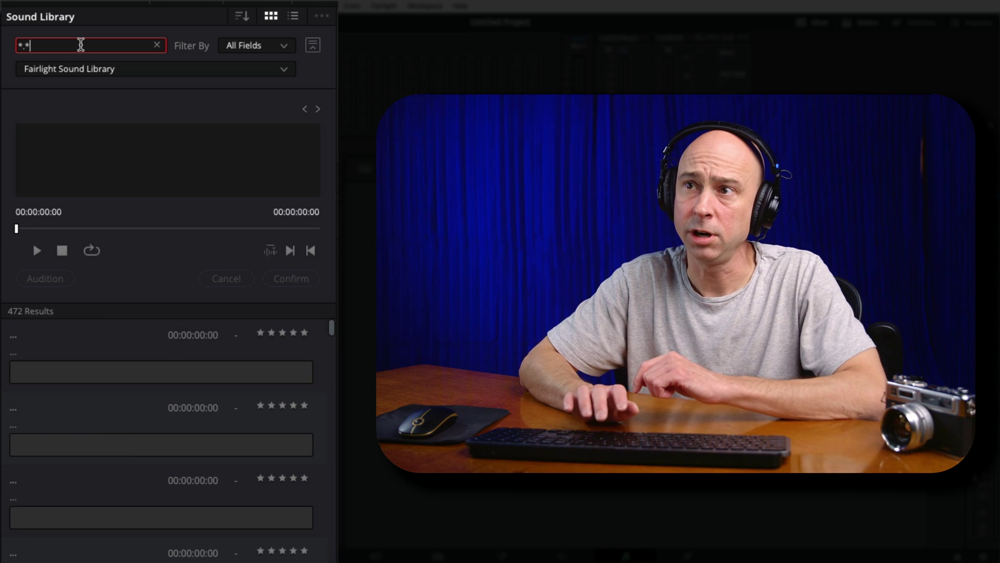
Browse through the full list of sounds in the Fairlight Sound Library
{"action": "scroll", "coordinate": [151, 537], "scroll_direction": "down", "scroll_amount": 10}
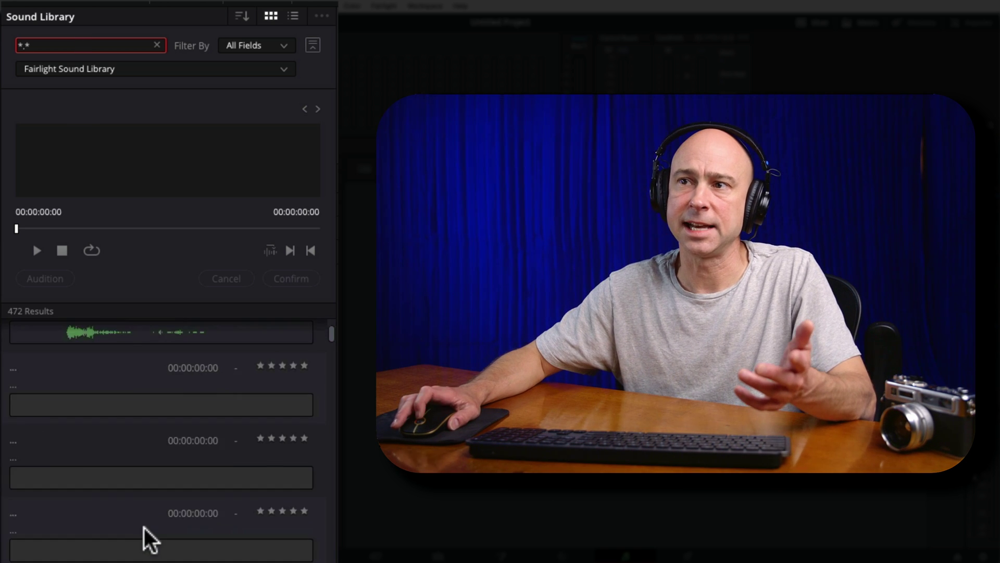
{"action": "scroll", "coordinate": [153, 539], "scroll_direction": "down", "scroll_amount": 5}
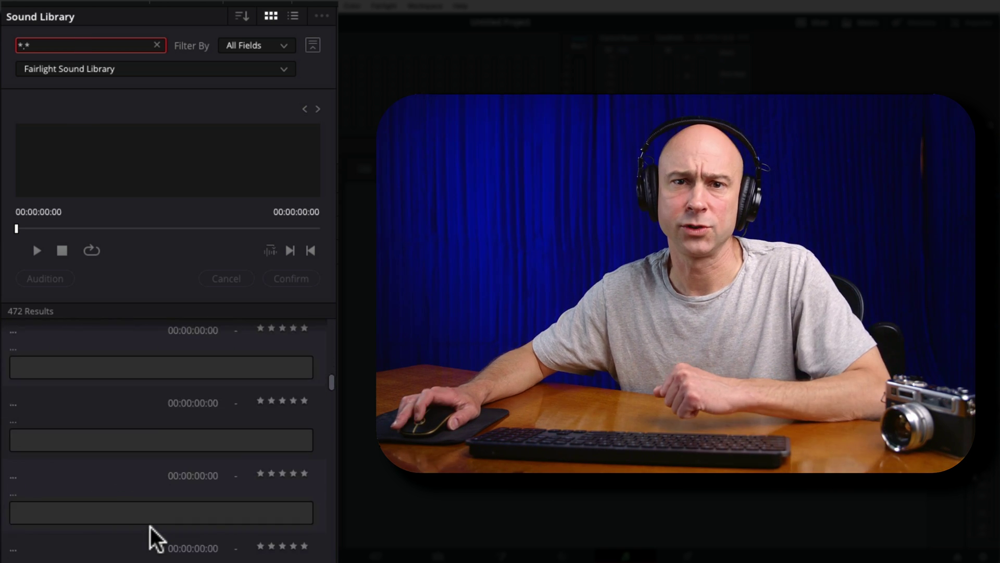
{"action": "scroll", "coordinate": [158, 539], "scroll_direction": "down", "scroll_amount": 6}
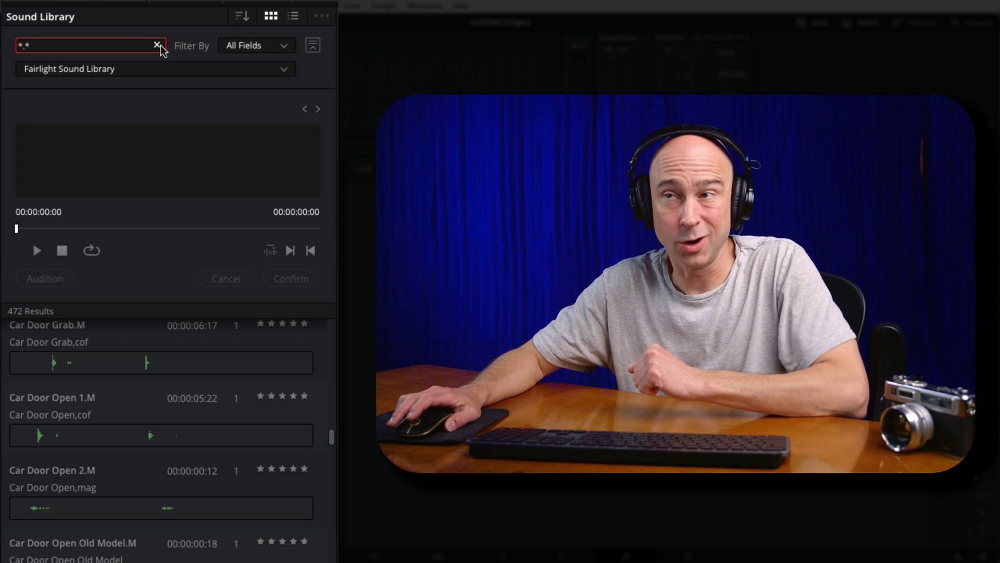
Switch the Sound Library to SOUNDFX and add the clips from the Audio/SFX folder to it
{"action": "left_click", "coordinate": [283, 69]}
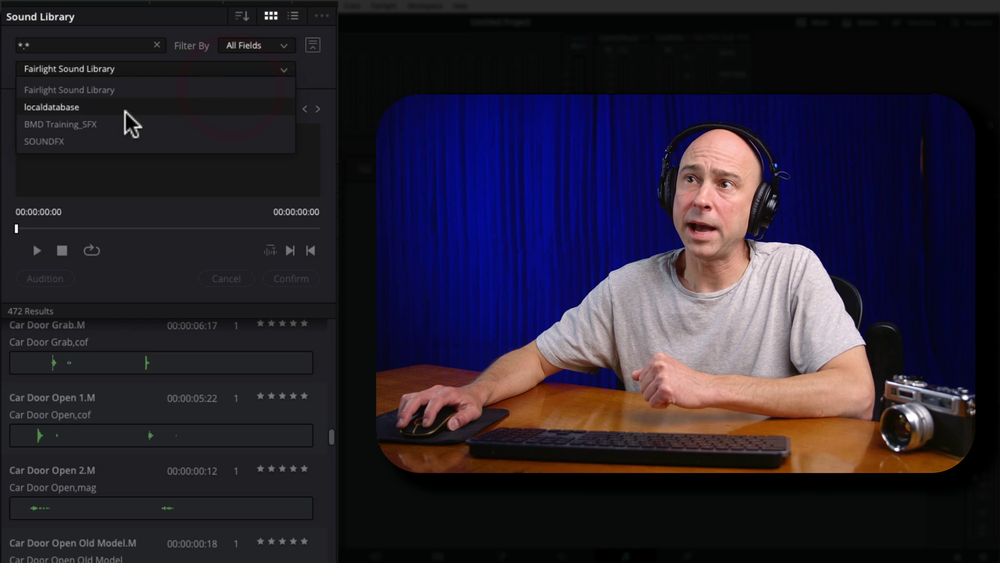
{"action": "left_click", "coordinate": [51, 143]}
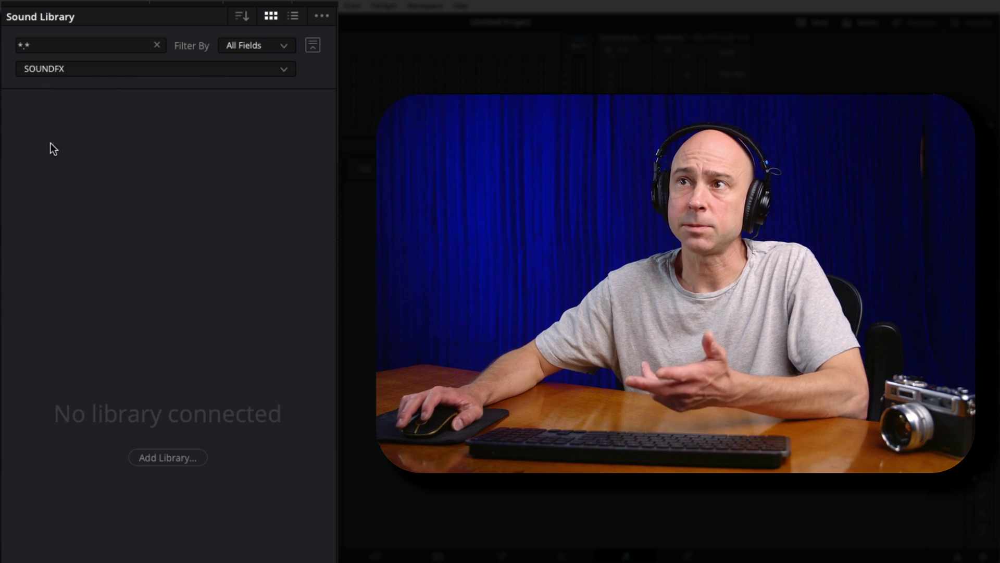
{"action": "left_click", "coordinate": [158, 458]}
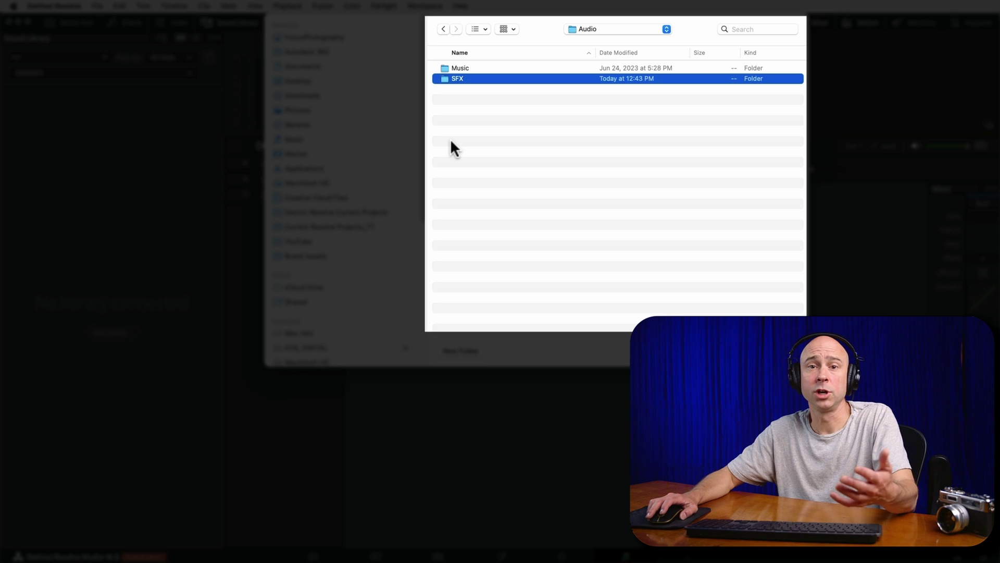
{"action": "double_click", "coordinate": [443, 79]}
{"action": "left_click_drag", "start_coordinate": [806, 102], "coordinate": [818, 33]}
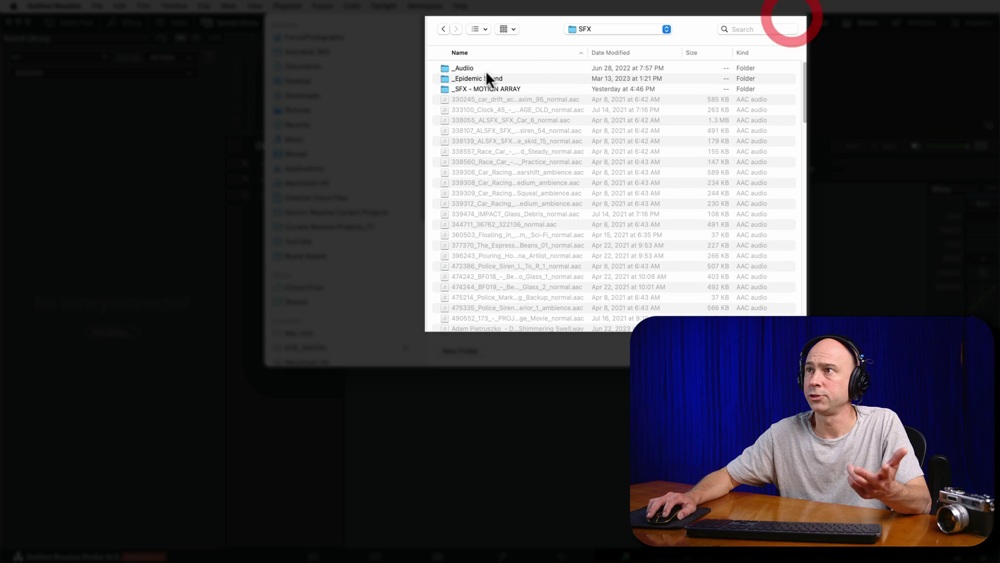
{"action": "left_click", "coordinate": [443, 29]}
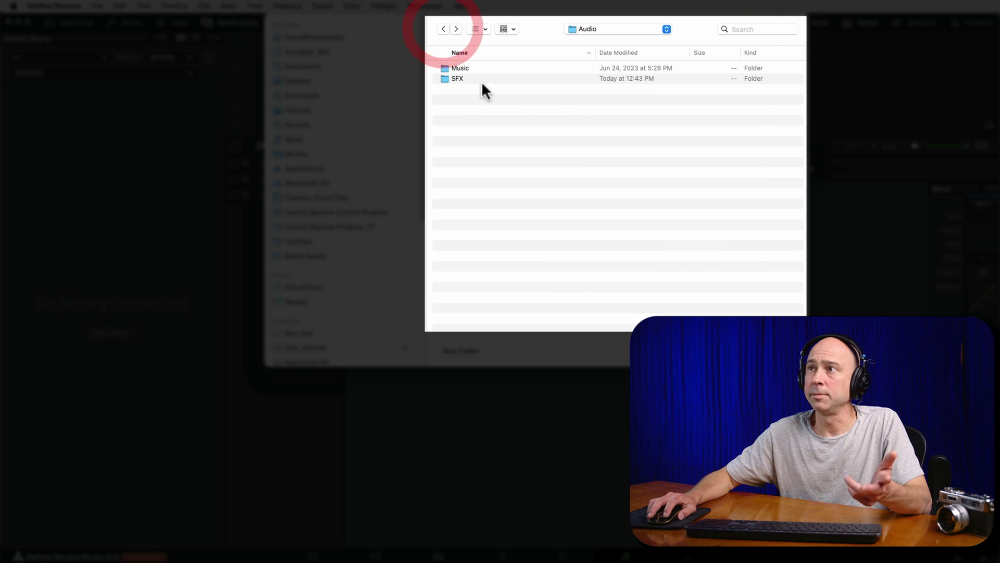
{"action": "left_click", "coordinate": [454, 79]}
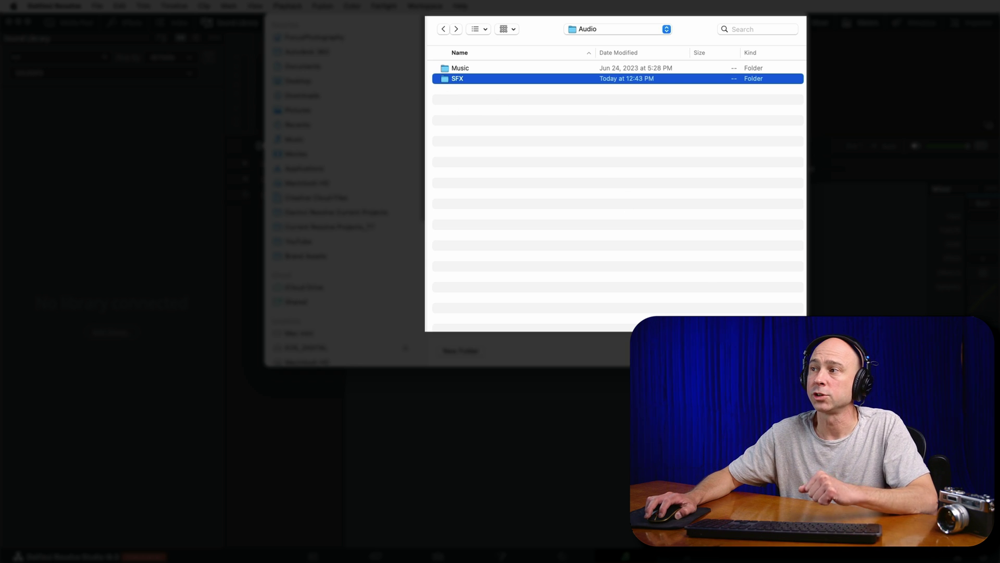
{"action": "left_click", "coordinate": [773, 350]}
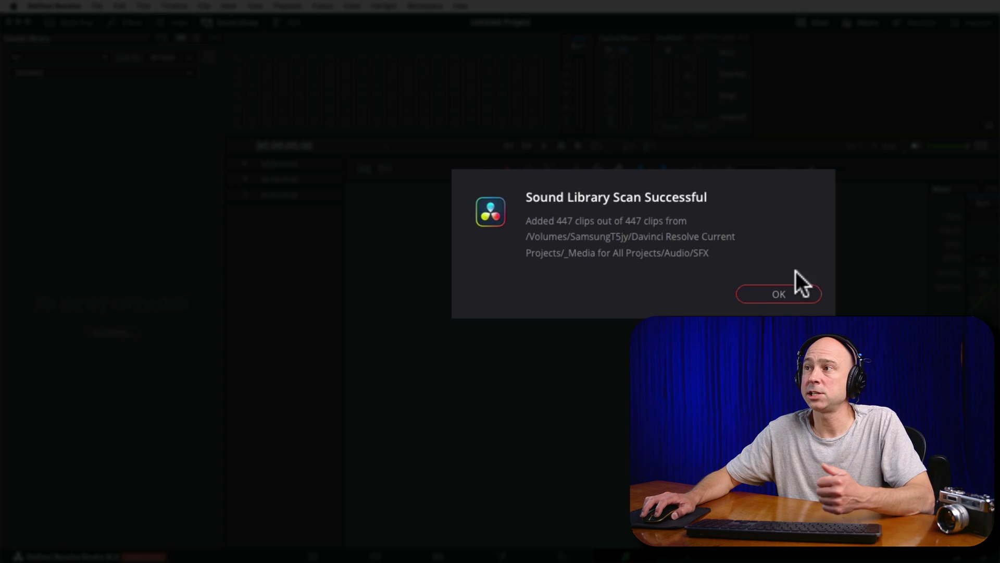
{"action": "left_click", "coordinate": [767, 294]}
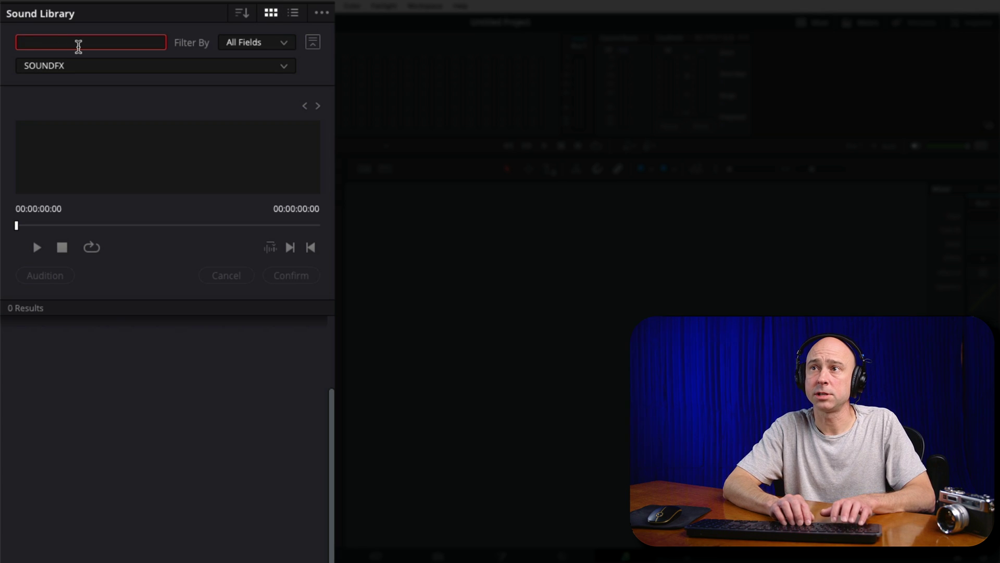
Search the SOUNDFX library for "explosion", replace the search with "whoosh" and browse the matching sounds
{"action": "type", "text": "explosion"}
{"action": "double_click", "coordinate": [81, 43]}
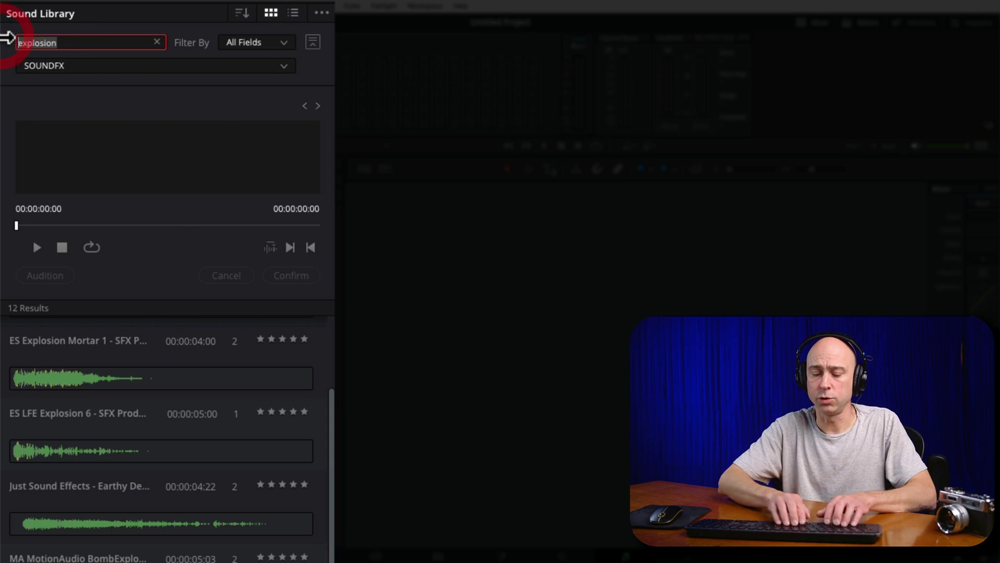
{"action": "type", "text": "whoosh"}
{"action": "scroll", "coordinate": [134, 500], "scroll_direction": "down", "scroll_amount": 2}
{"action": "scroll", "coordinate": [137, 513], "scroll_direction": "down", "scroll_amount": 4}
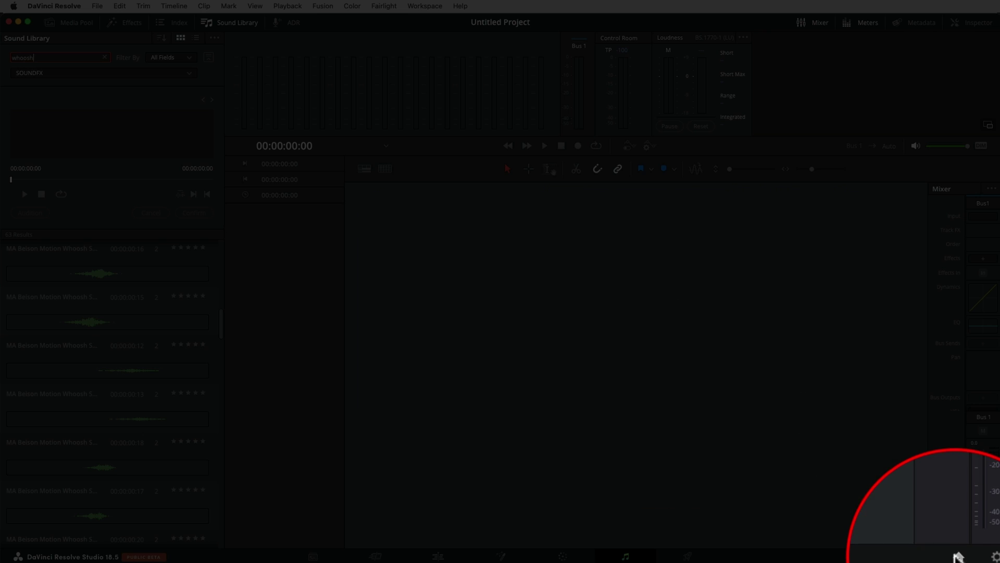
Switch the Project Manager to the localdatabase library and open the project 20230622_Audition SFX Clips
{"action": "left_click", "coordinate": [957, 557]}
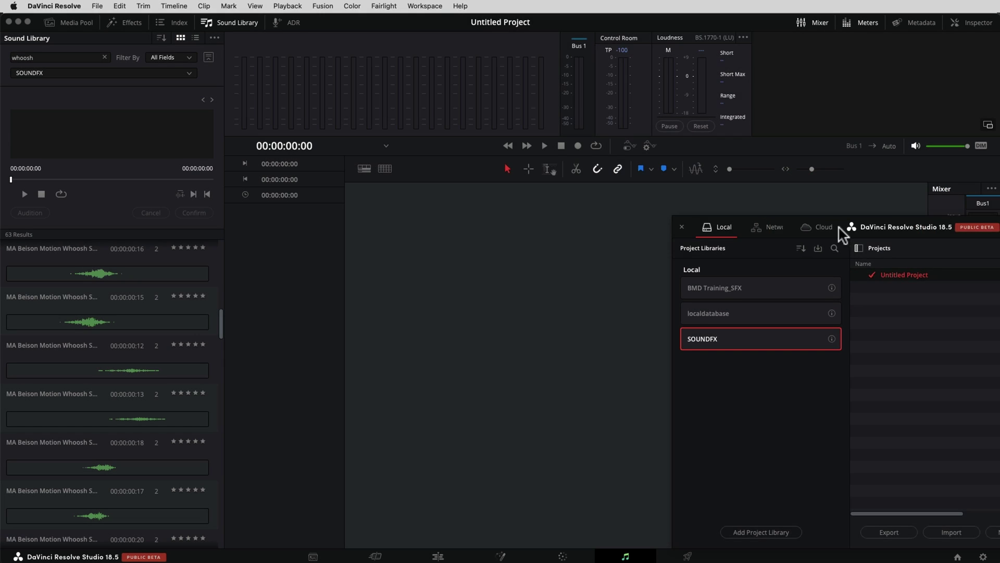
{"action": "left_click_drag", "start_coordinate": [844, 232], "coordinate": [140, 11]}
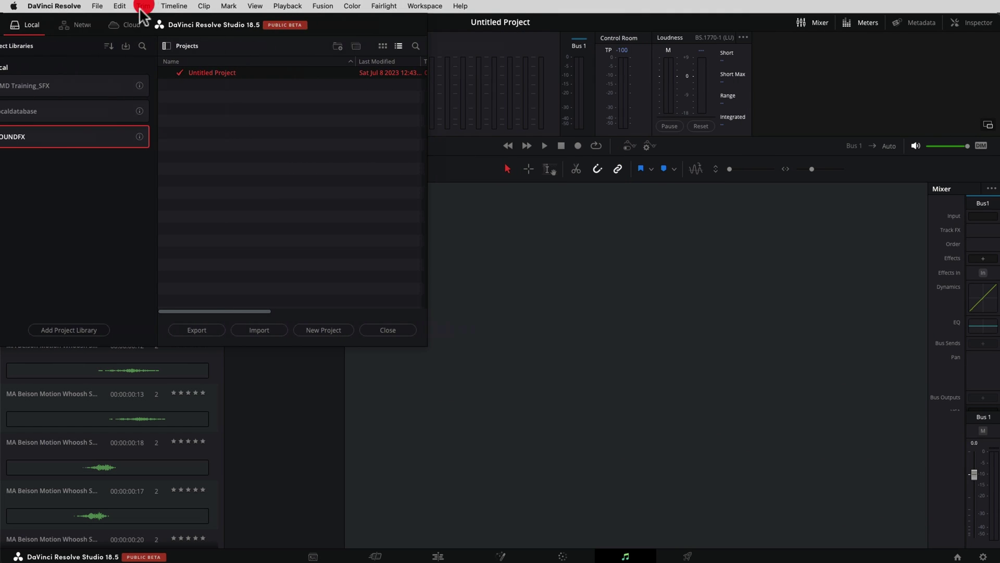
{"action": "left_click", "coordinate": [71, 111]}
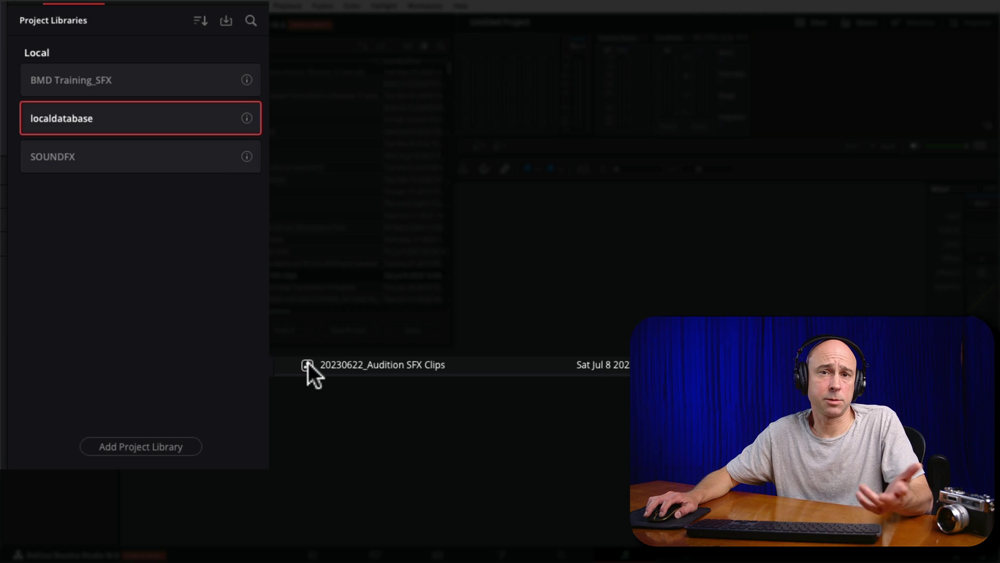
{"action": "double_click", "coordinate": [306, 400]}
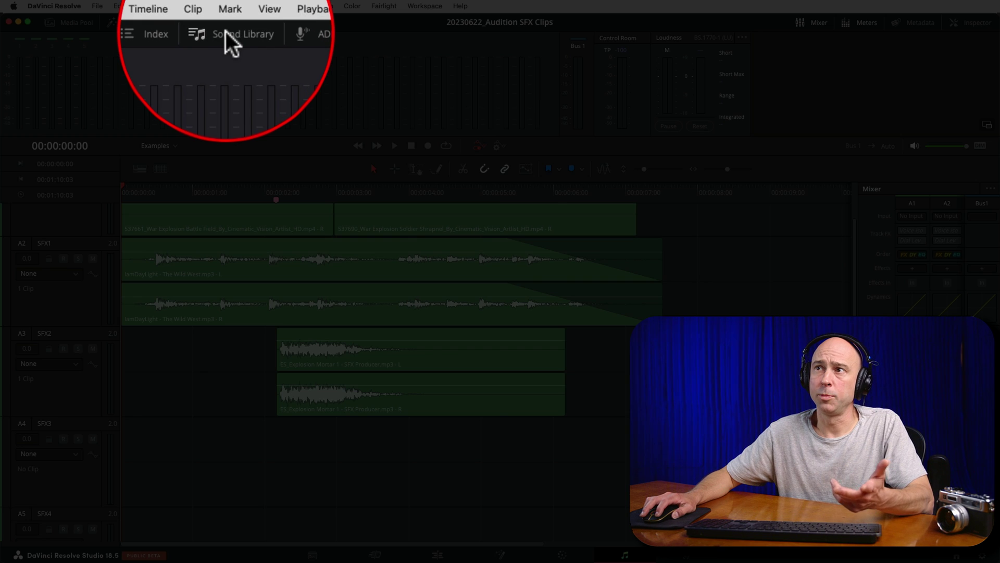
Show the Sound Library in the opened project with SOUNDFX as its source
{"action": "left_click", "coordinate": [226, 22]}
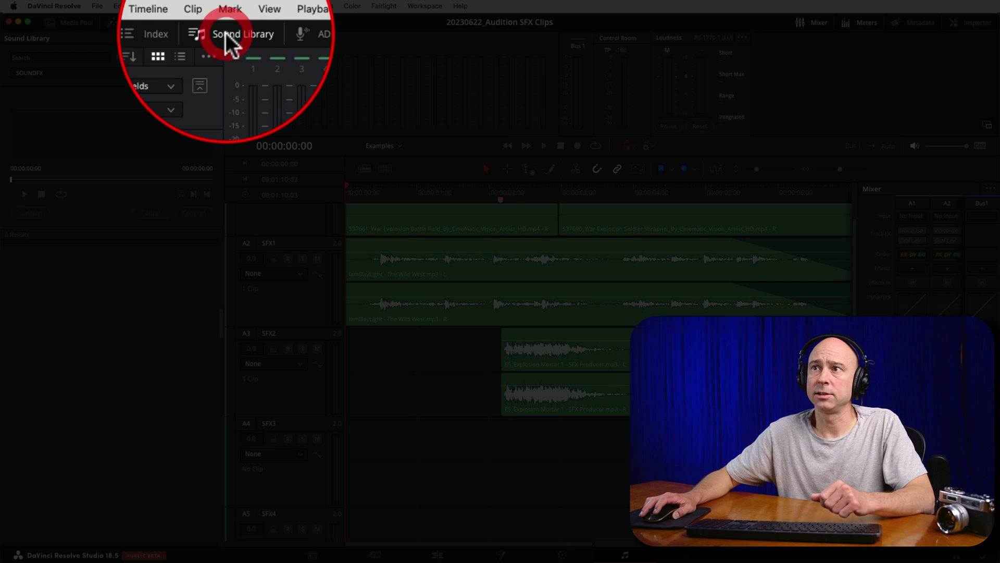
{"action": "left_click", "coordinate": [191, 72]}
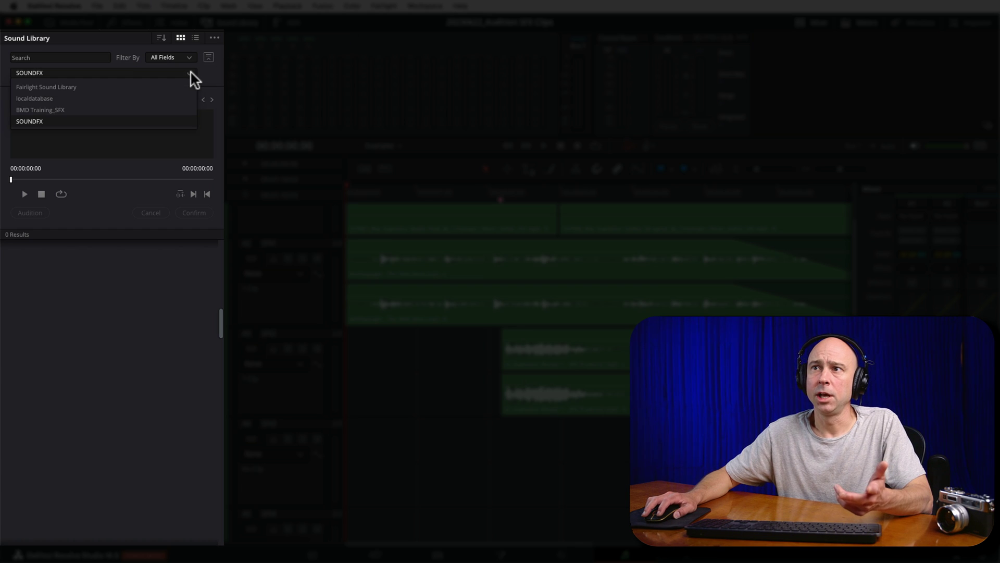
{"action": "left_click", "coordinate": [61, 122]}
Search SOUNDFX for "whoosh" and place MA Beison Motion Whoosh Swipe 06 on the SFX3 track at about 00:00:02:00
{"action": "left_click", "coordinate": [37, 57]}
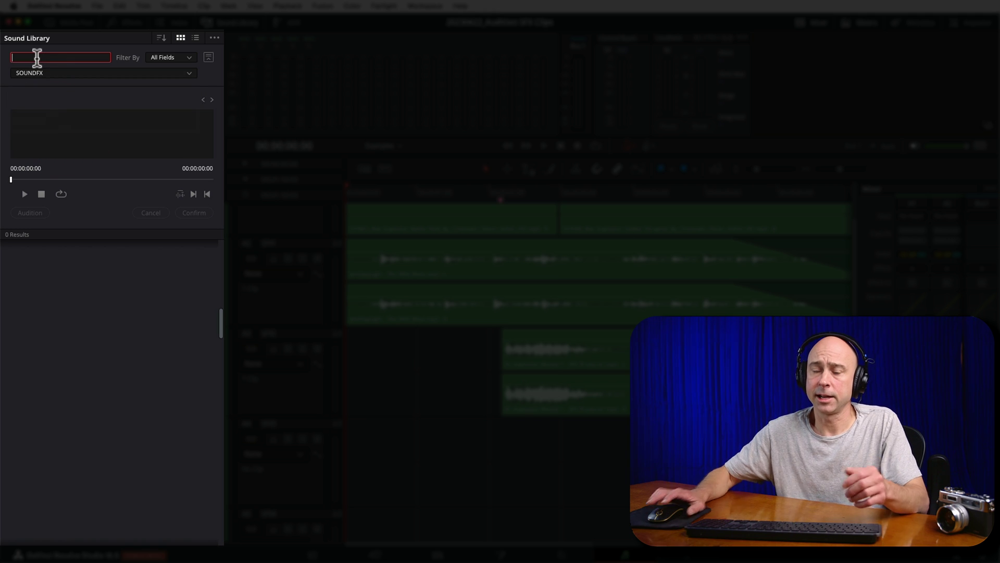
{"action": "type", "text": "whoosh"}
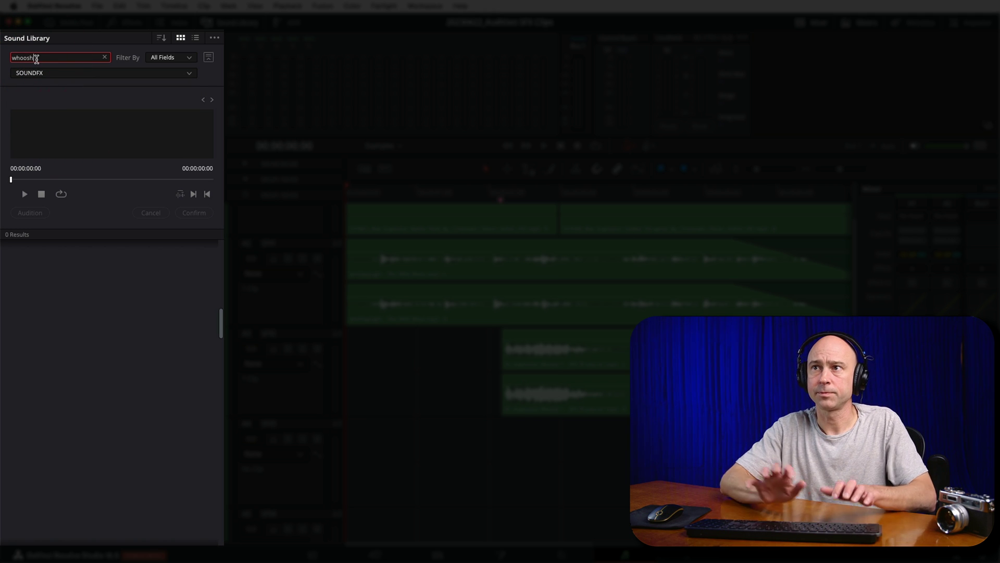
{"action": "key", "text": "Return"}
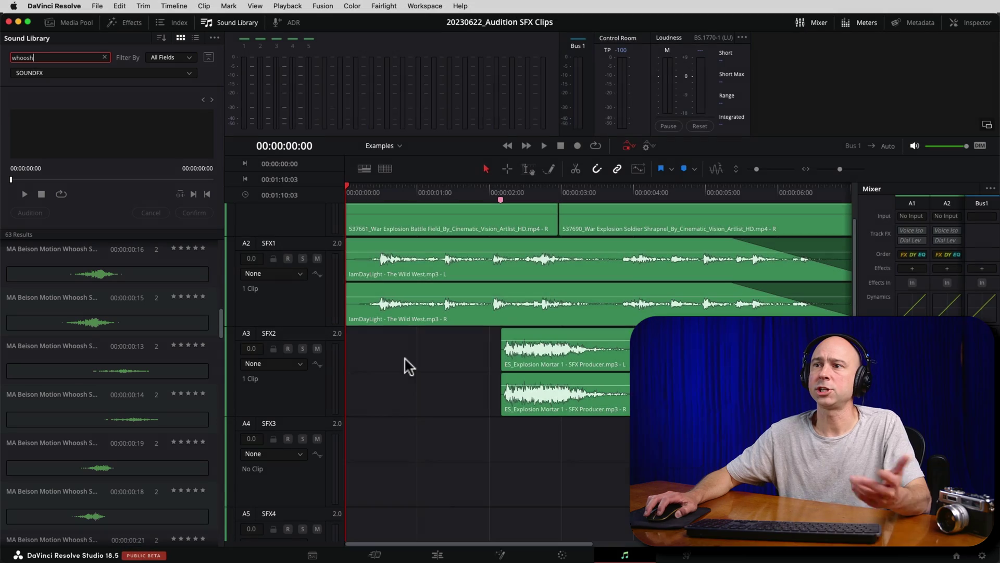
{"action": "left_click_drag", "start_coordinate": [89, 395], "coordinate": [489, 446]}
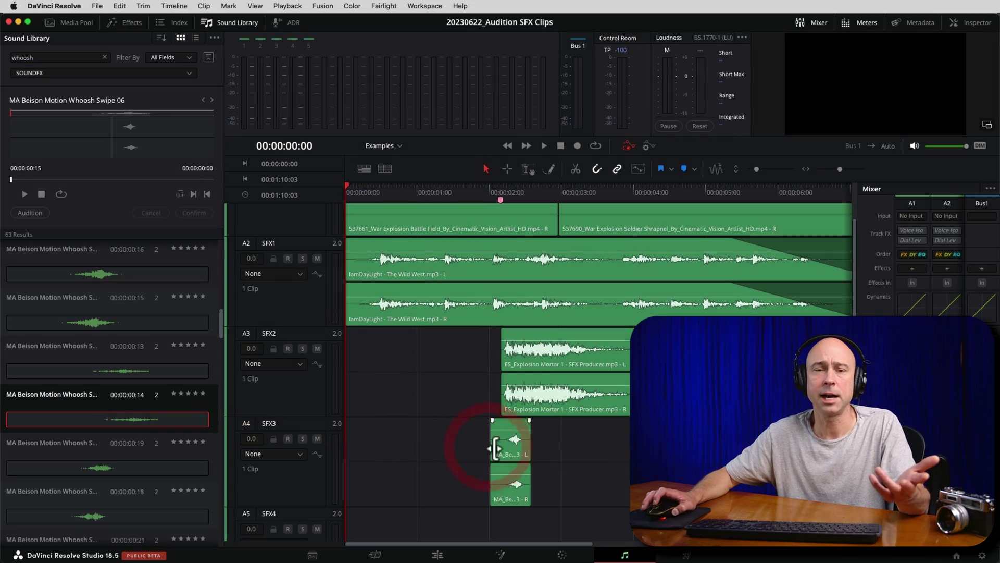